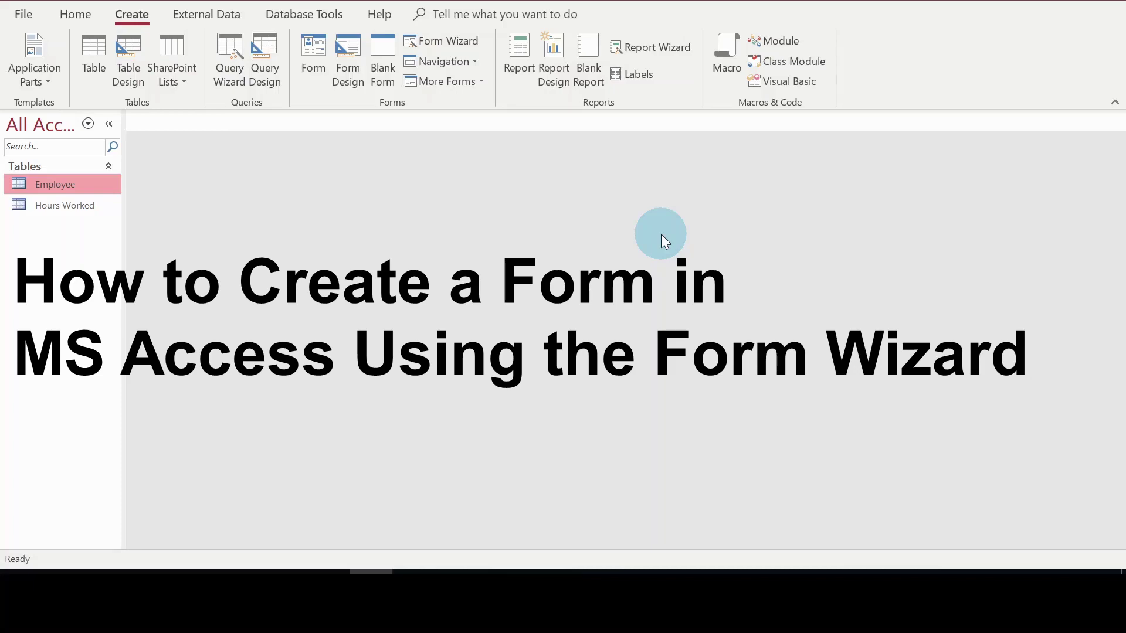
Start the Form Wizard and choose the Employee table as the source of the form's fields
click(66, 13)
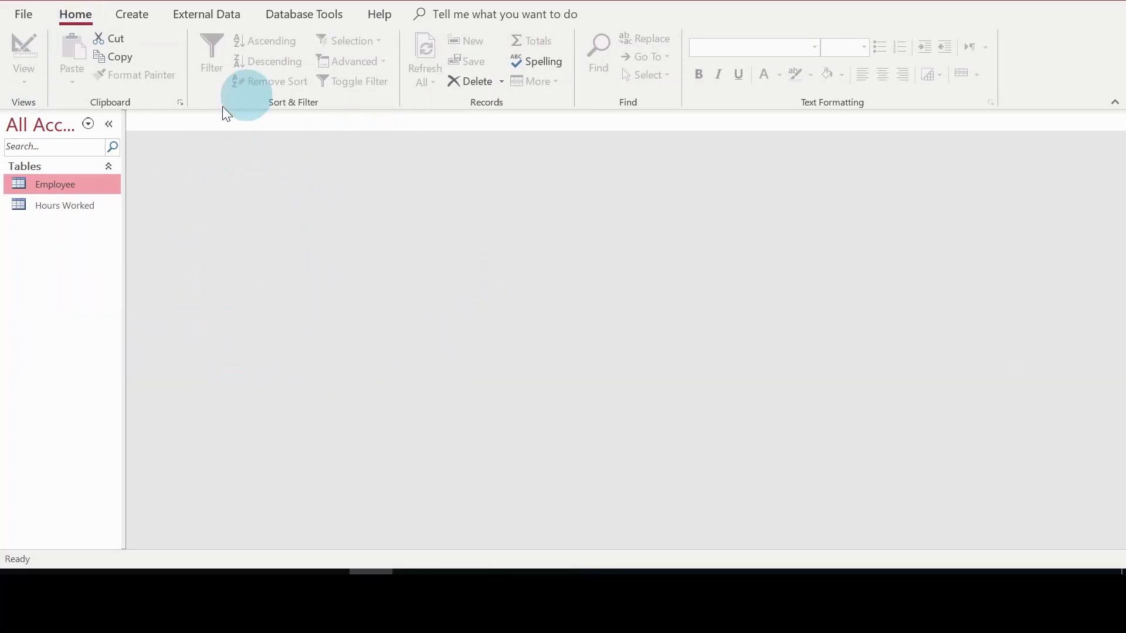
click(139, 13)
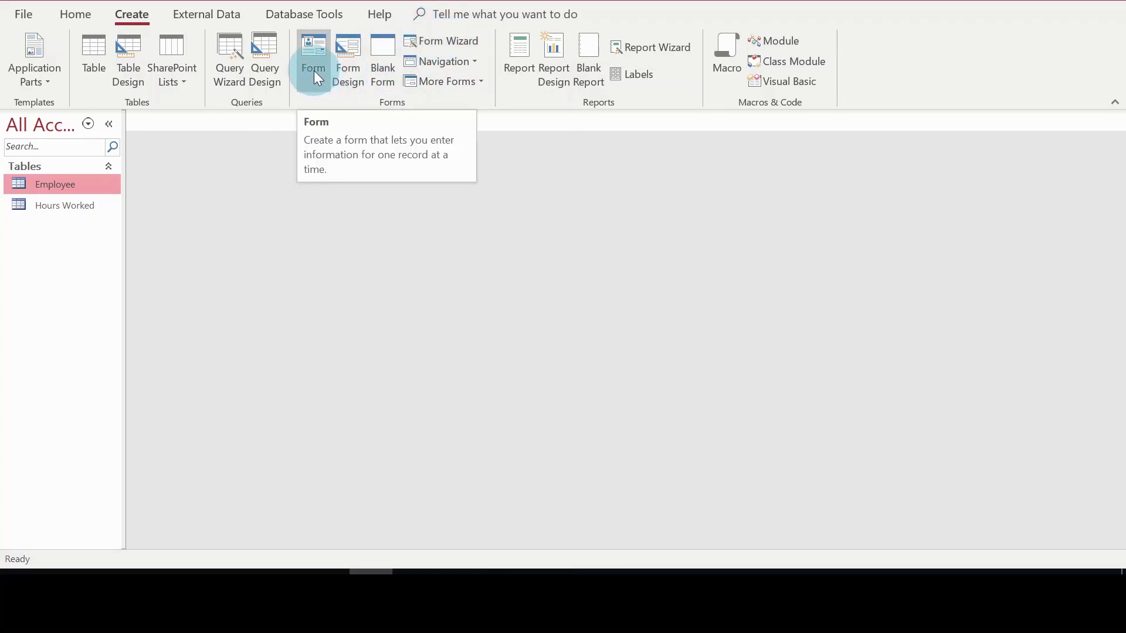
click(450, 41)
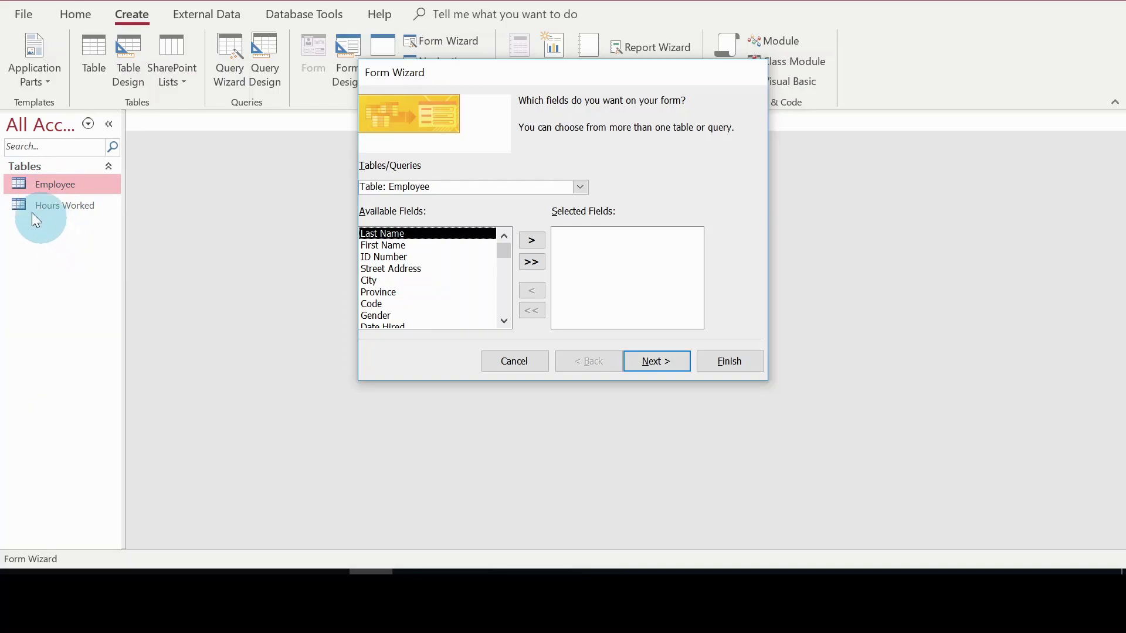
drag(525, 79, 438, 164)
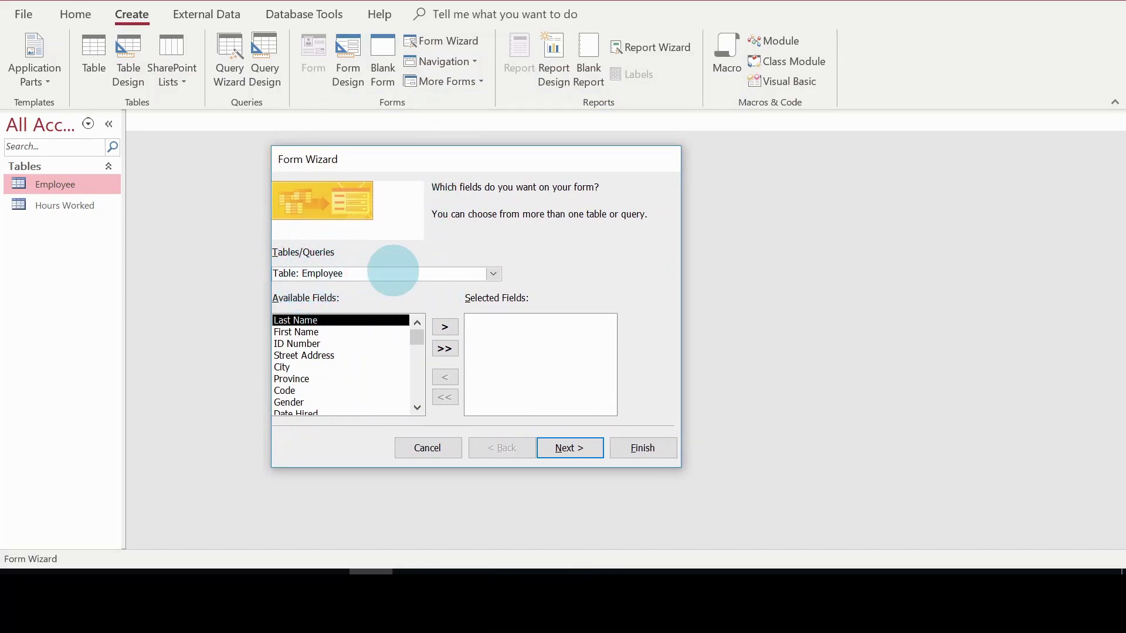
click(494, 274)
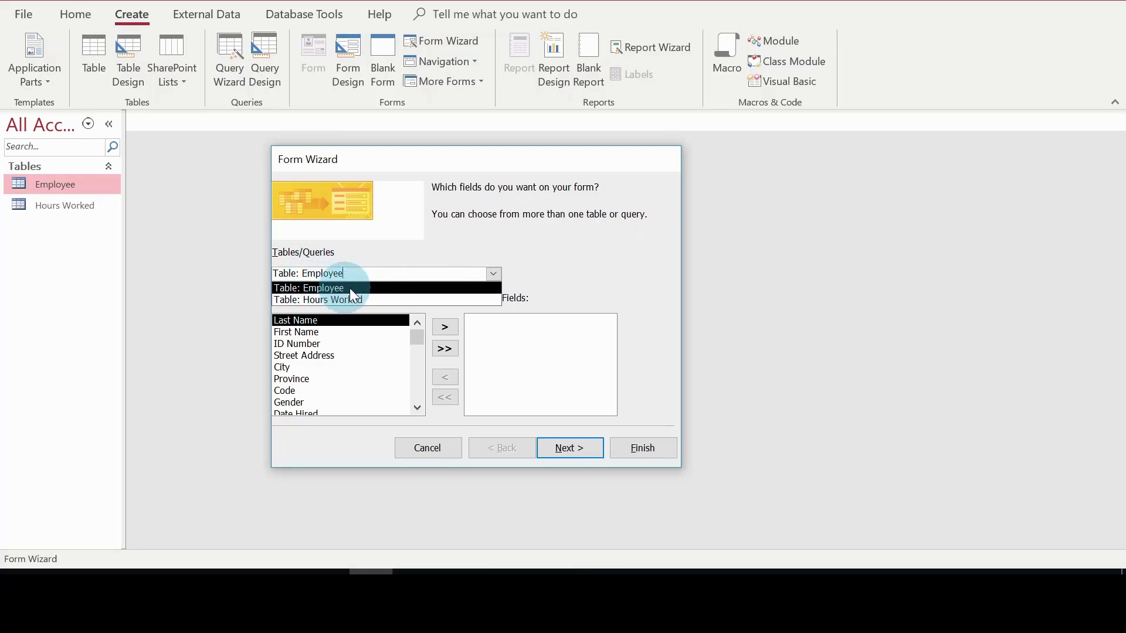
click(401, 286)
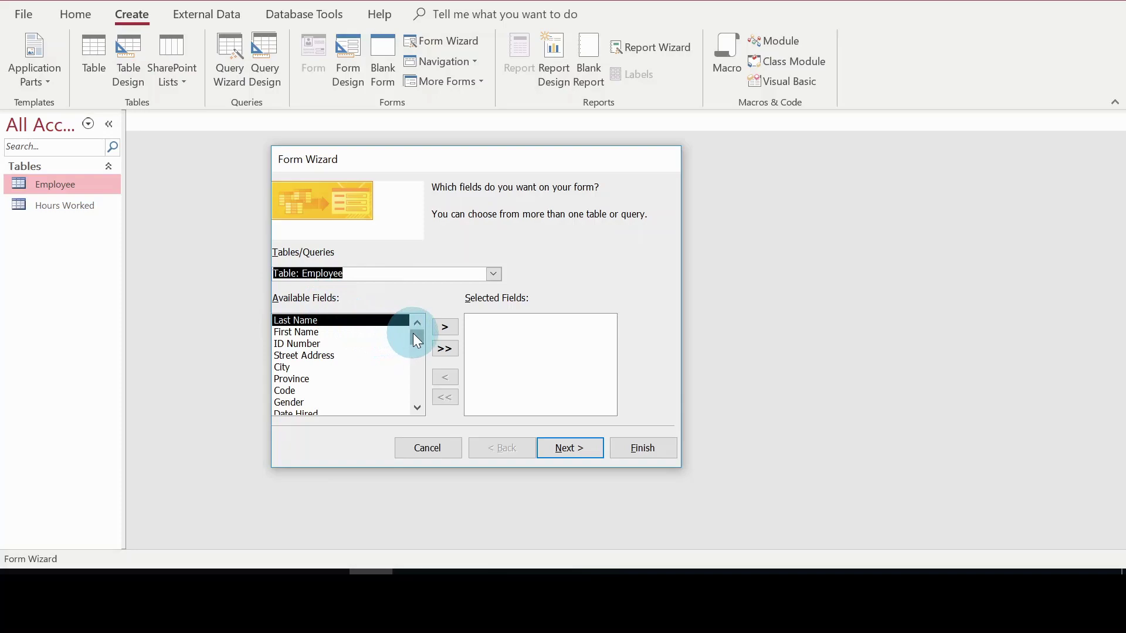
Add all available fields of the Employee table to the form and continue to the layout choice
mouse_move(414, 335)
mouse_down()
mouse_move(415, 414)
mouse_move(417, 331)
mouse_up()
click(417, 409)
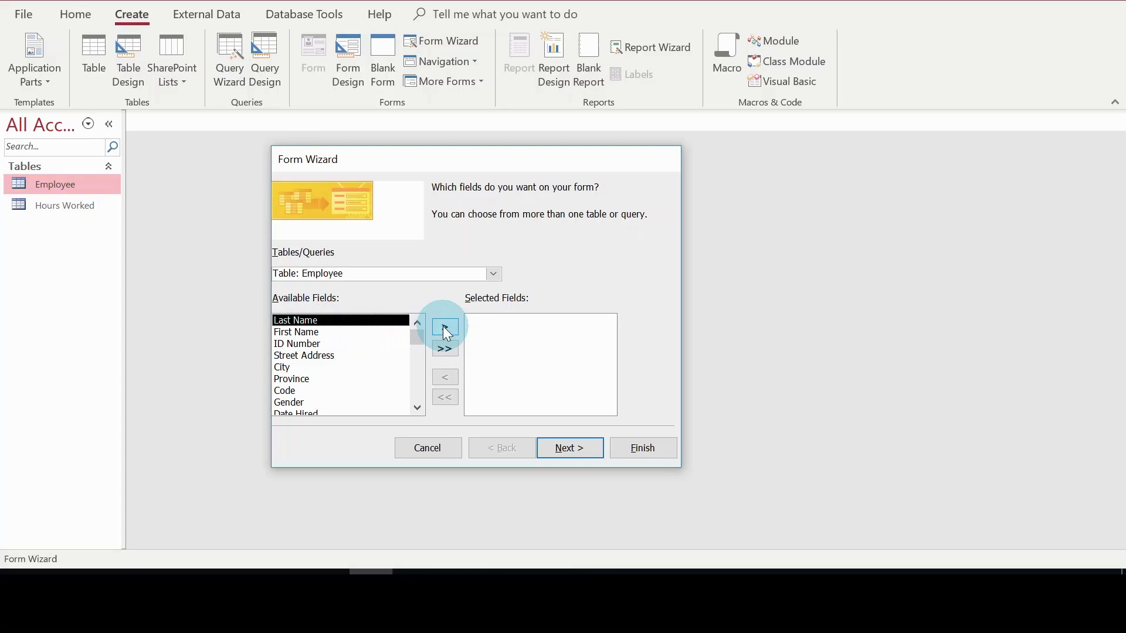
click(286, 331)
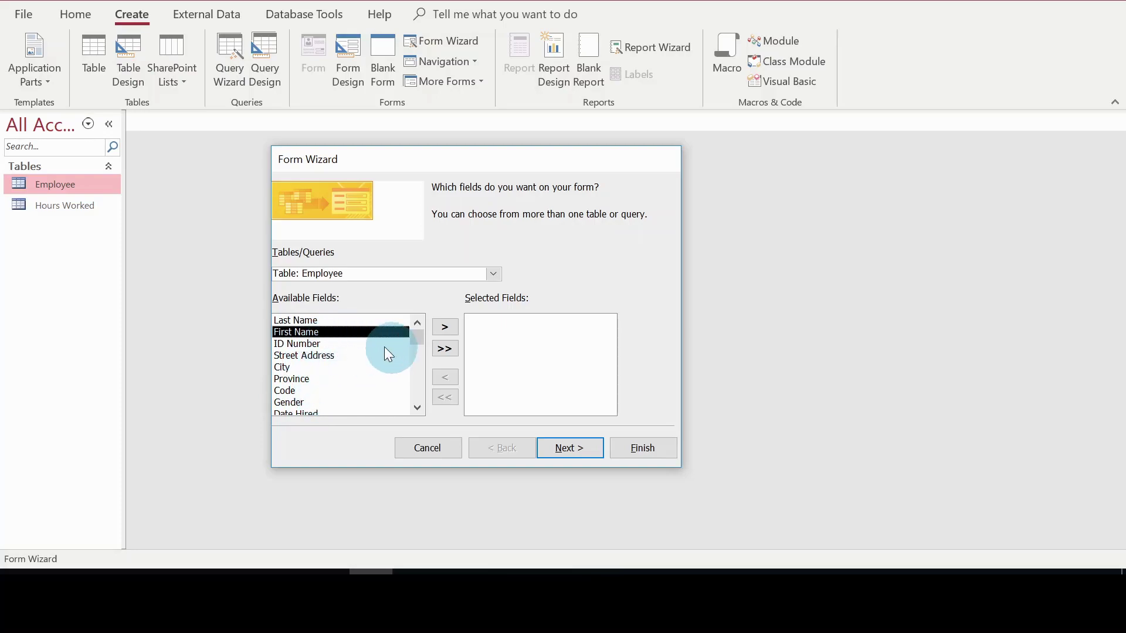
click(444, 350)
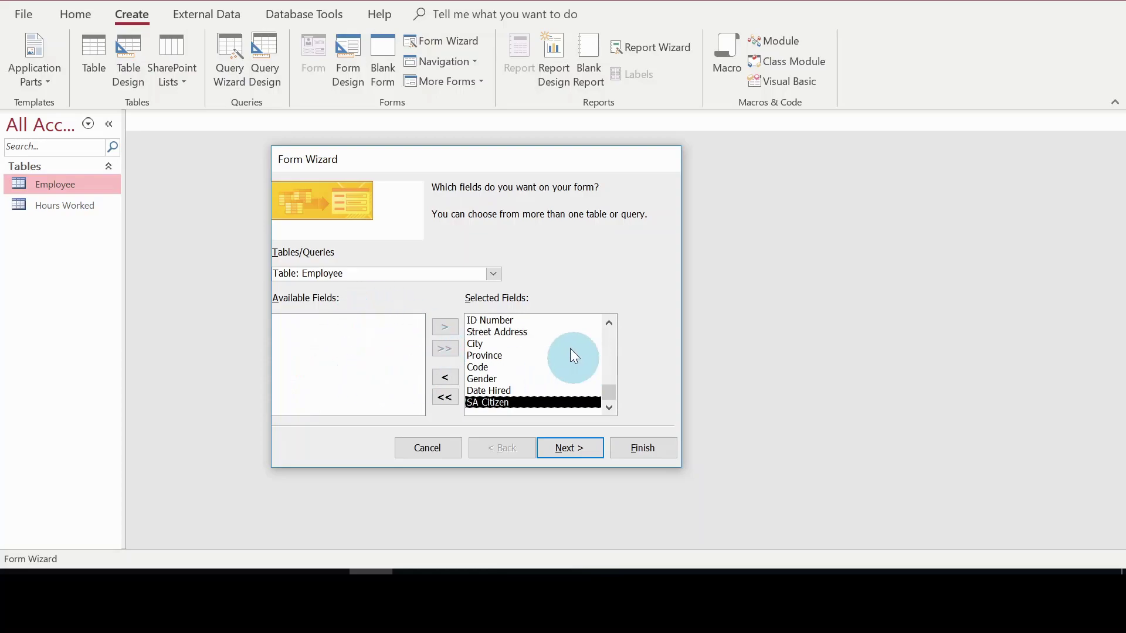
mouse_move(607, 393)
mouse_down()
mouse_move(610, 334)
mouse_move(610, 398)
mouse_up()
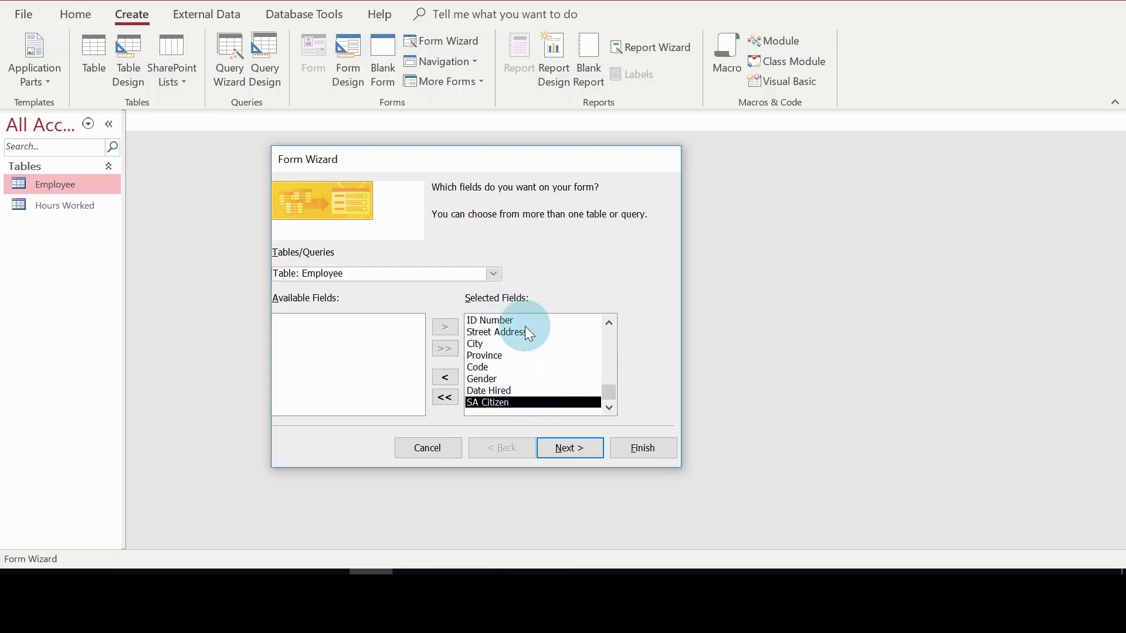
click(575, 447)
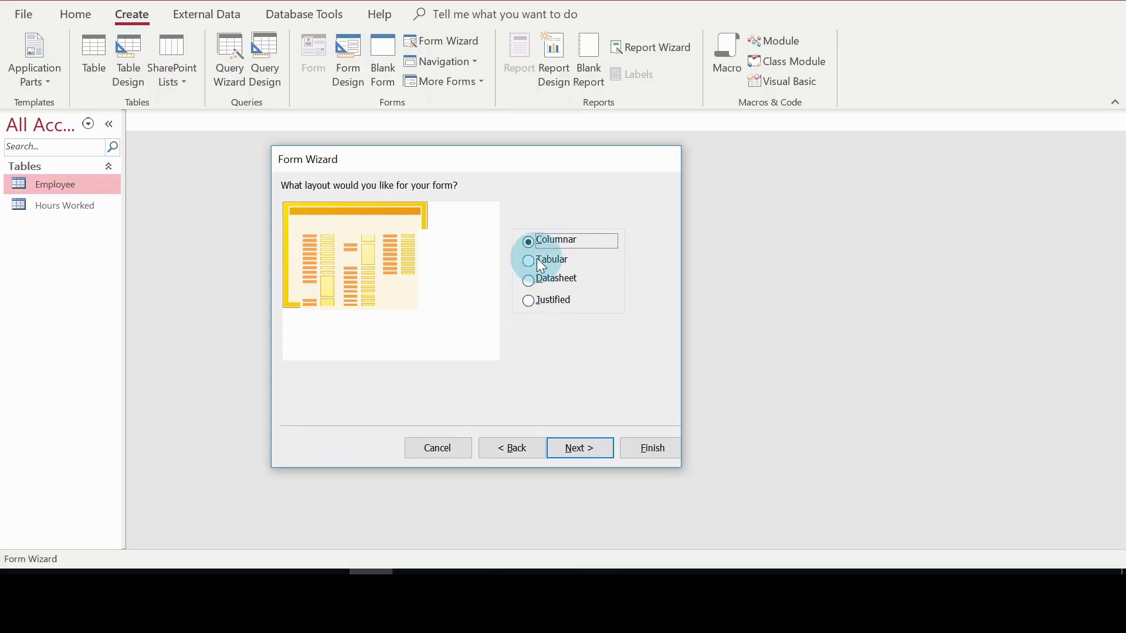
Choose the Justified layout, keep the title Employee, and finish the wizard with the form opened for viewing
click(529, 300)
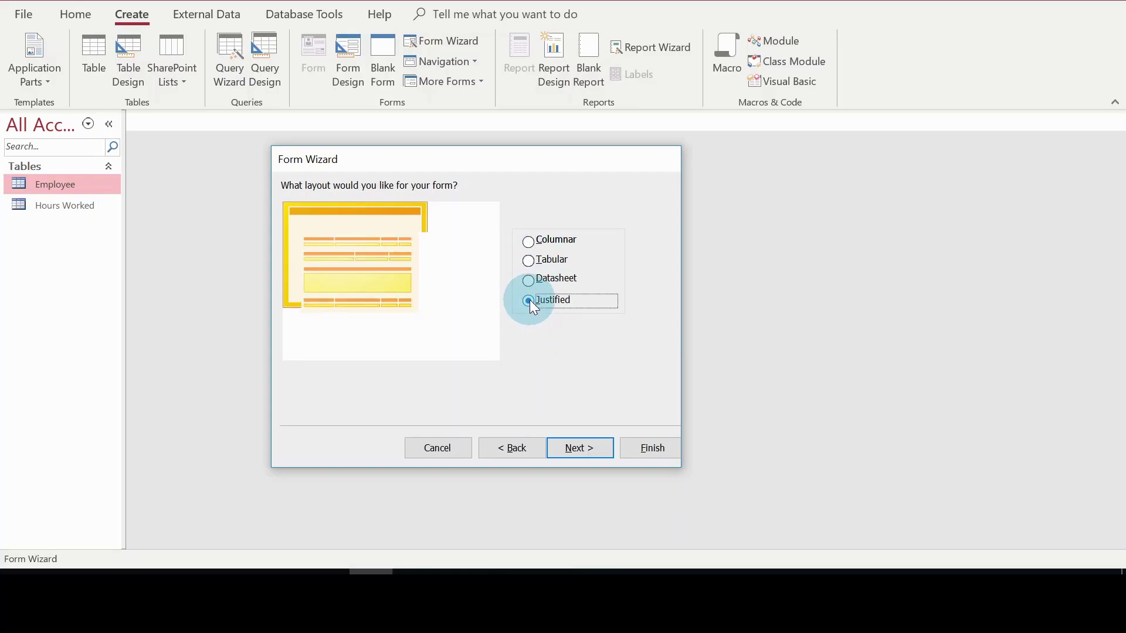
click(578, 449)
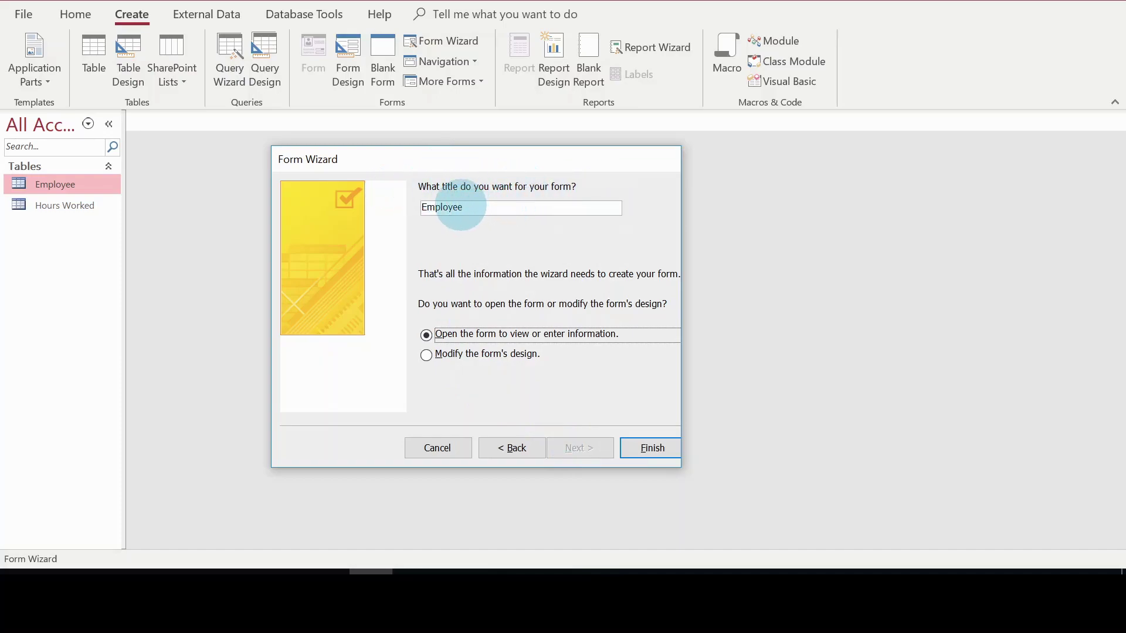
drag(462, 207, 416, 208)
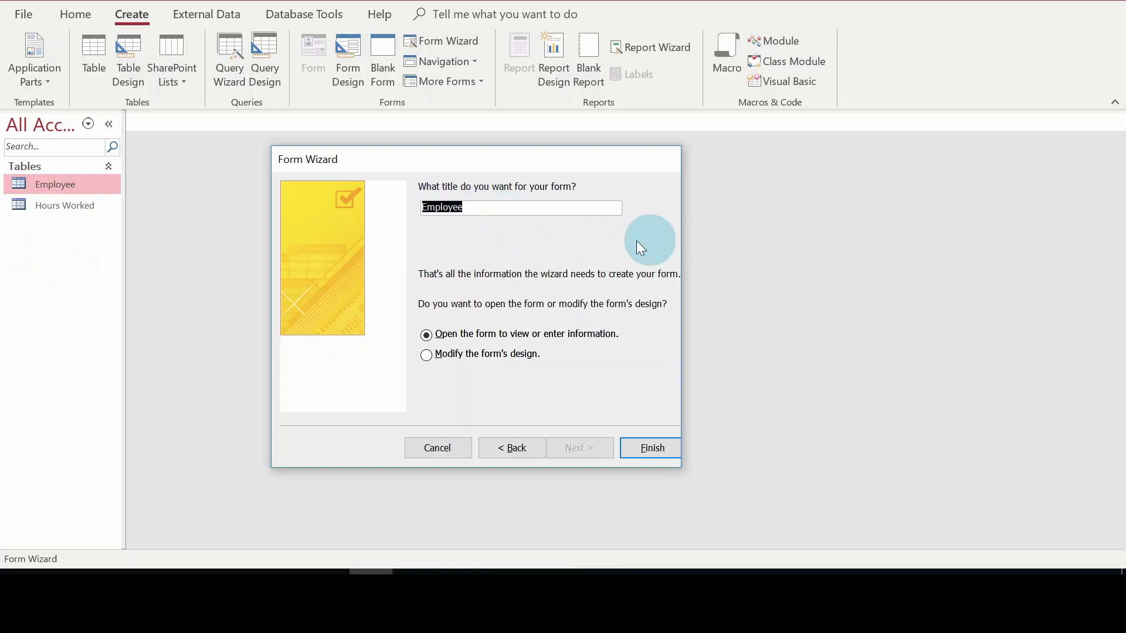
click(517, 206)
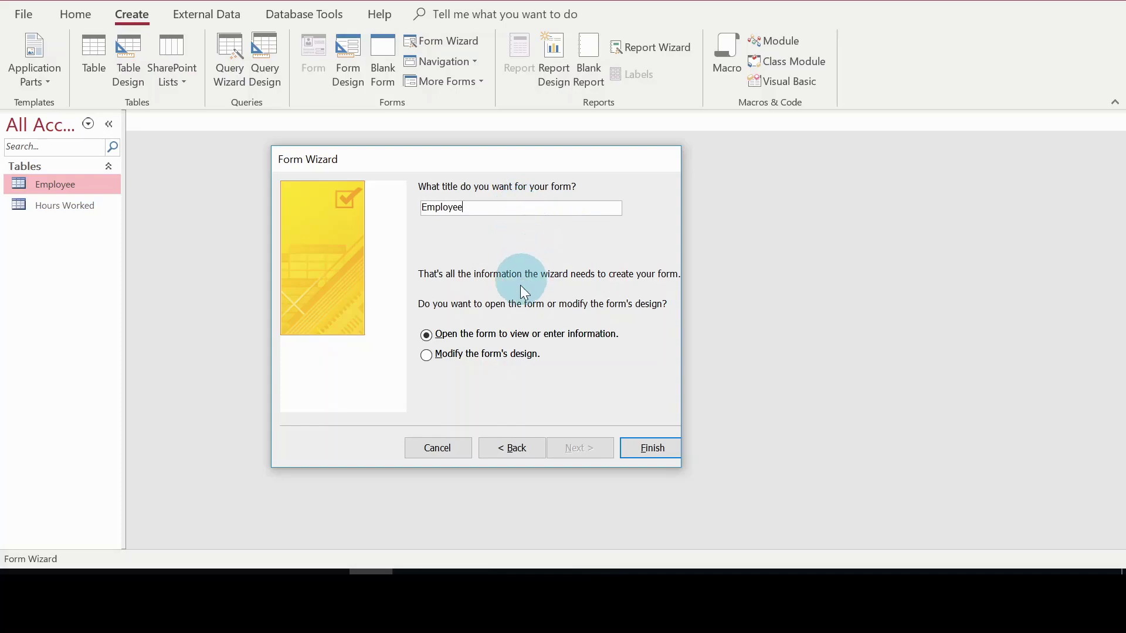
click(647, 448)
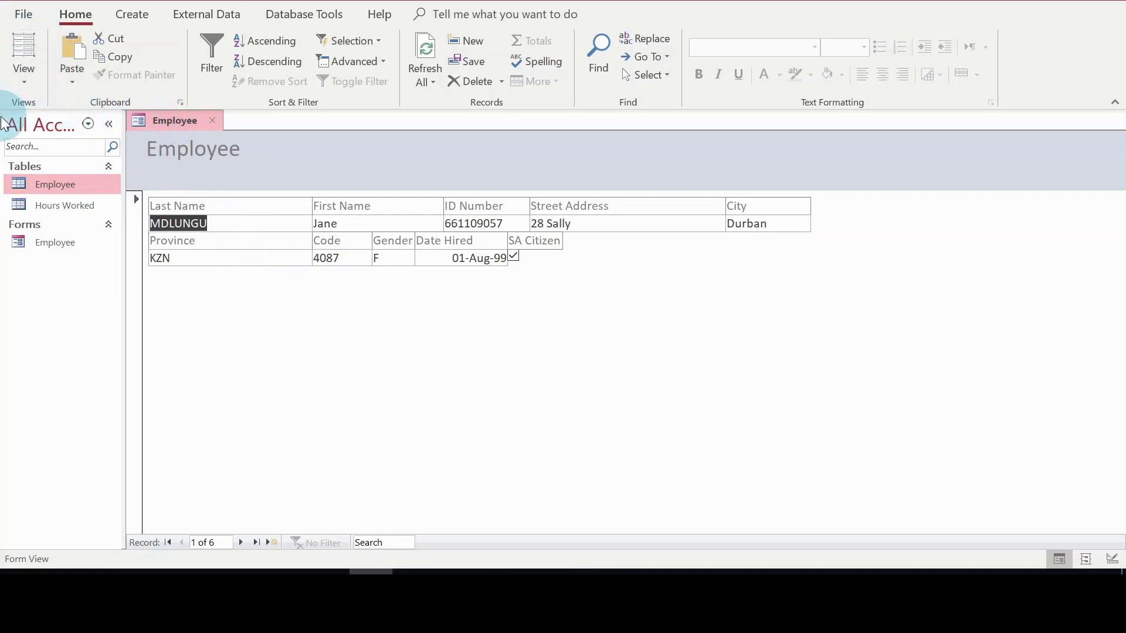
Show the form in Layout View and change its header title to "Employee's Form"
click(25, 83)
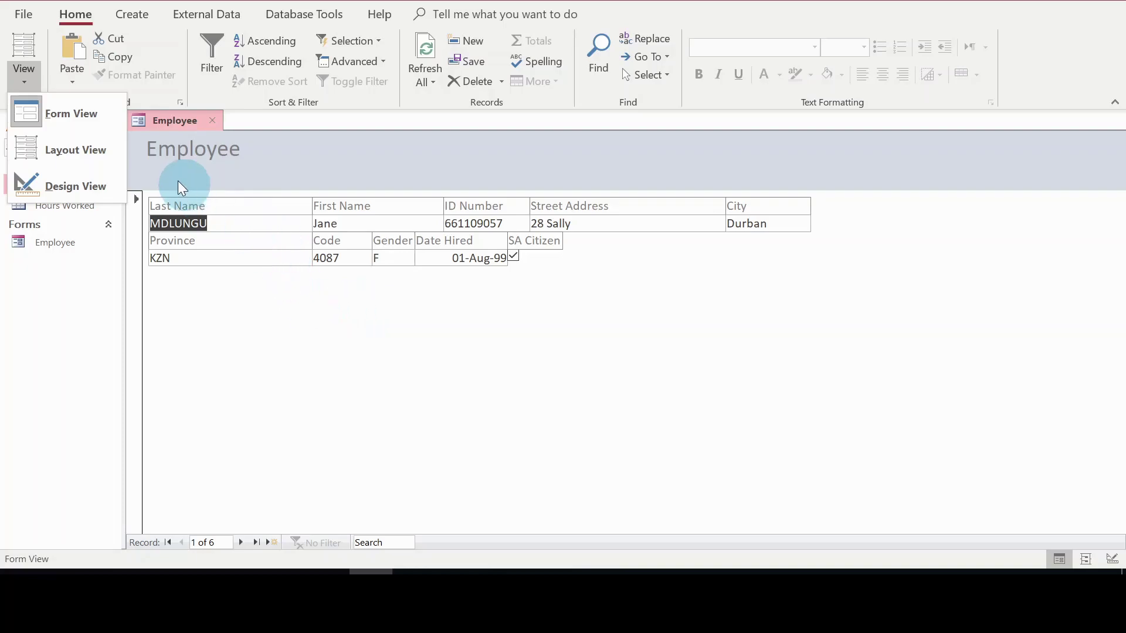
click(58, 150)
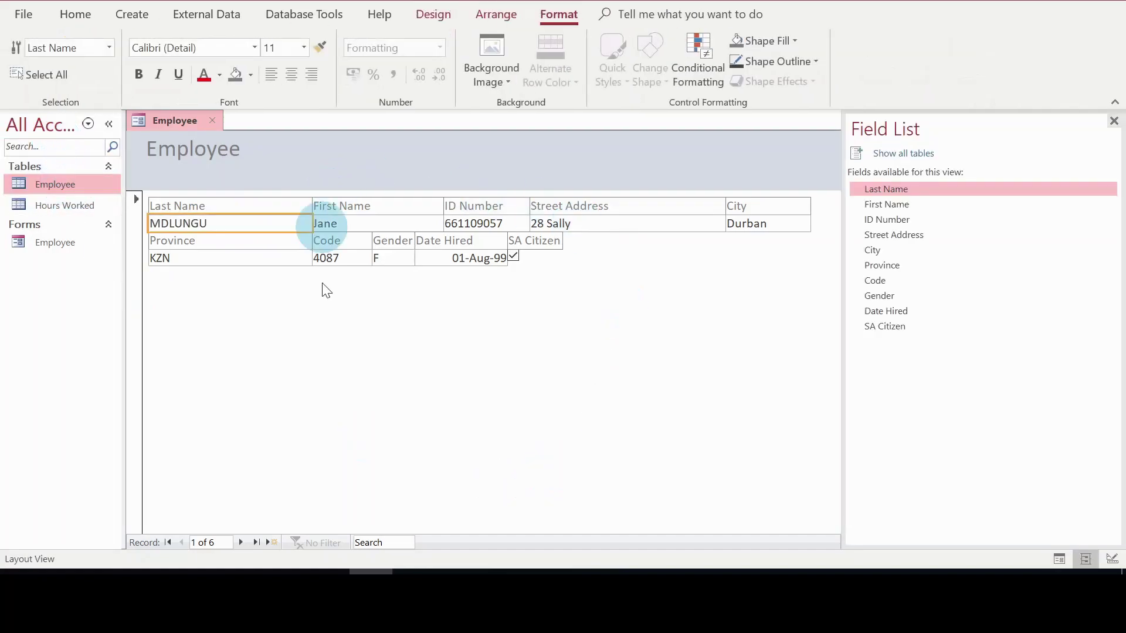
click(199, 156)
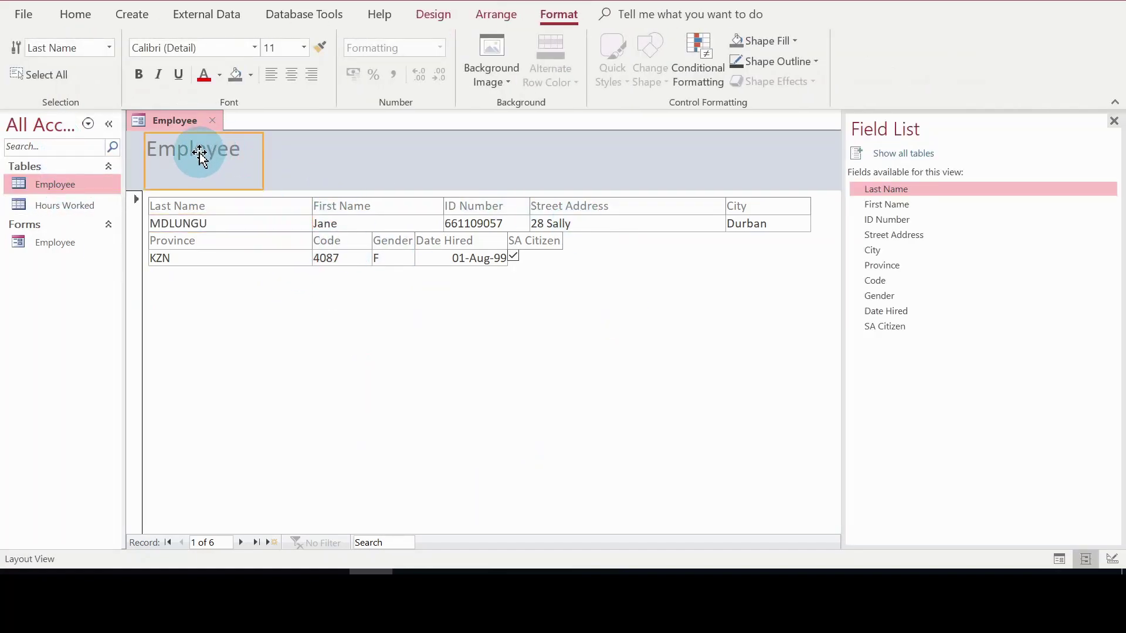
double_click(235, 152)
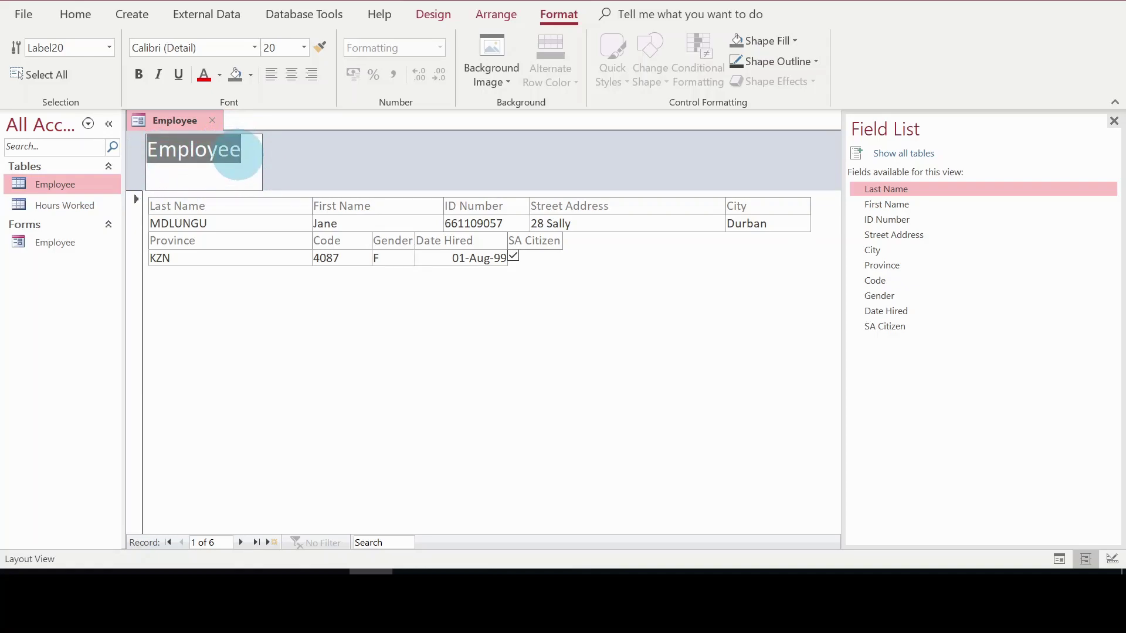
click(237, 157)
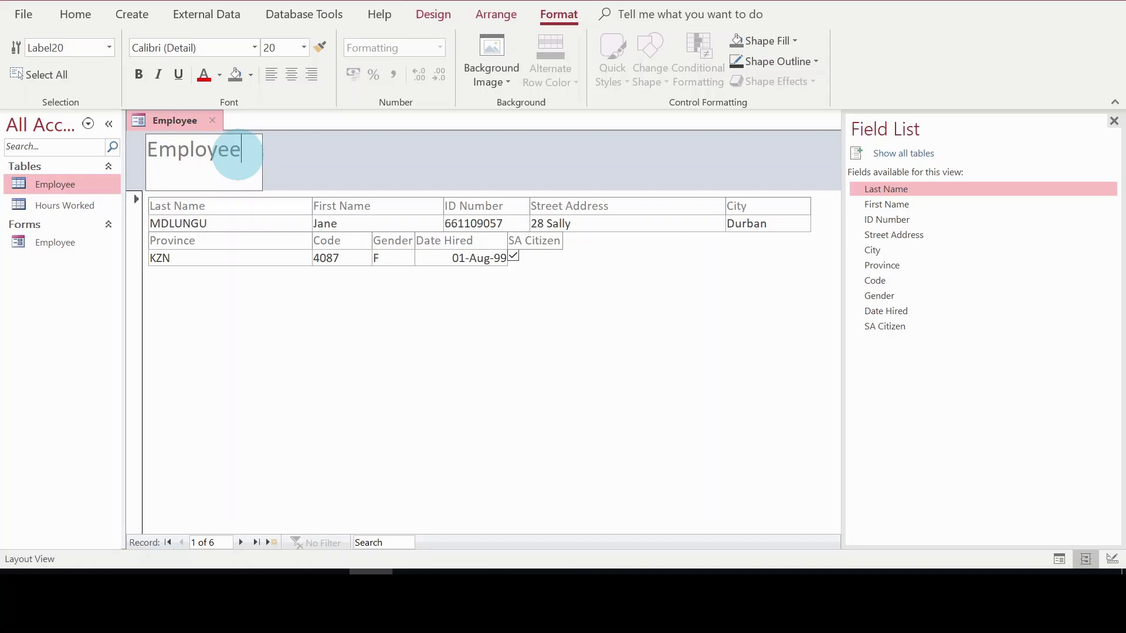
text('s Form)
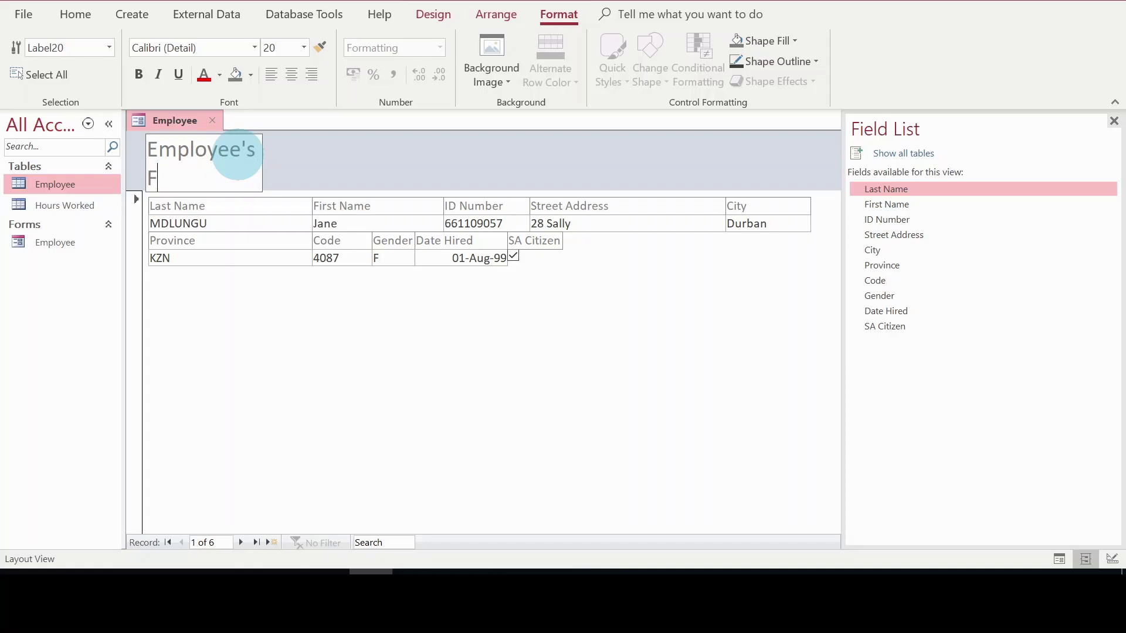
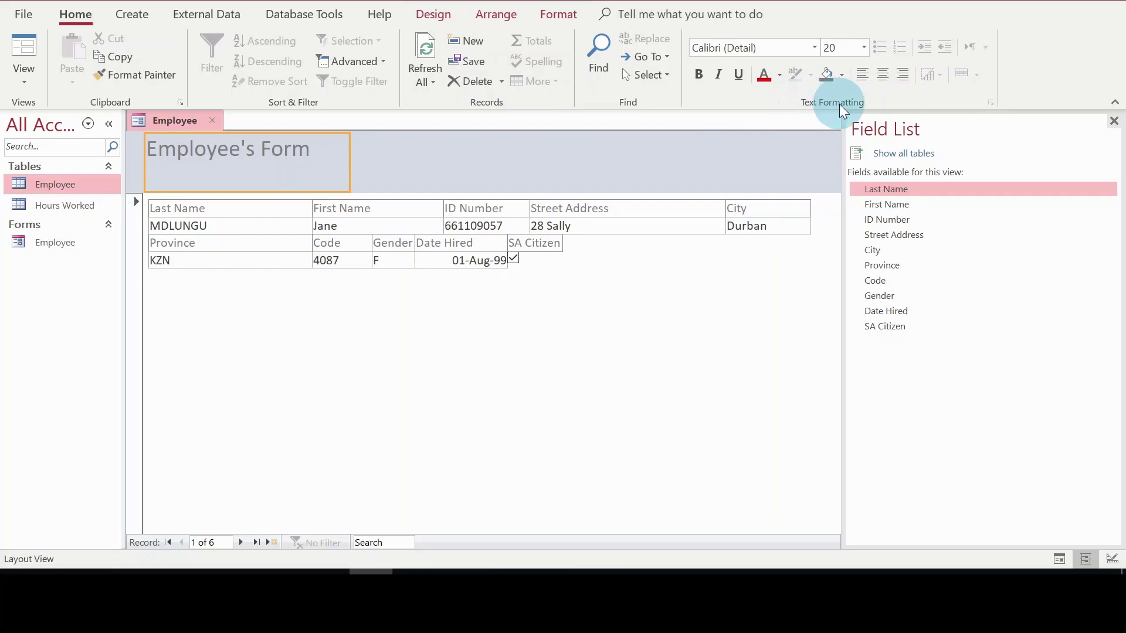
Format the form's header title in Algerian, size 28, with centred alignment
click(814, 47)
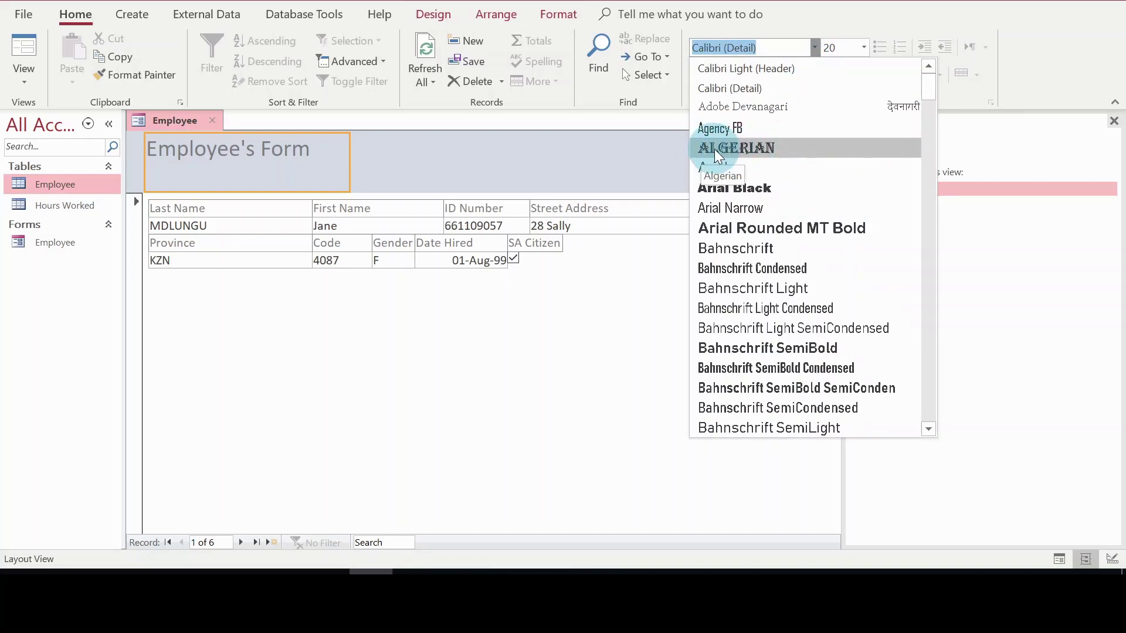
click(736, 148)
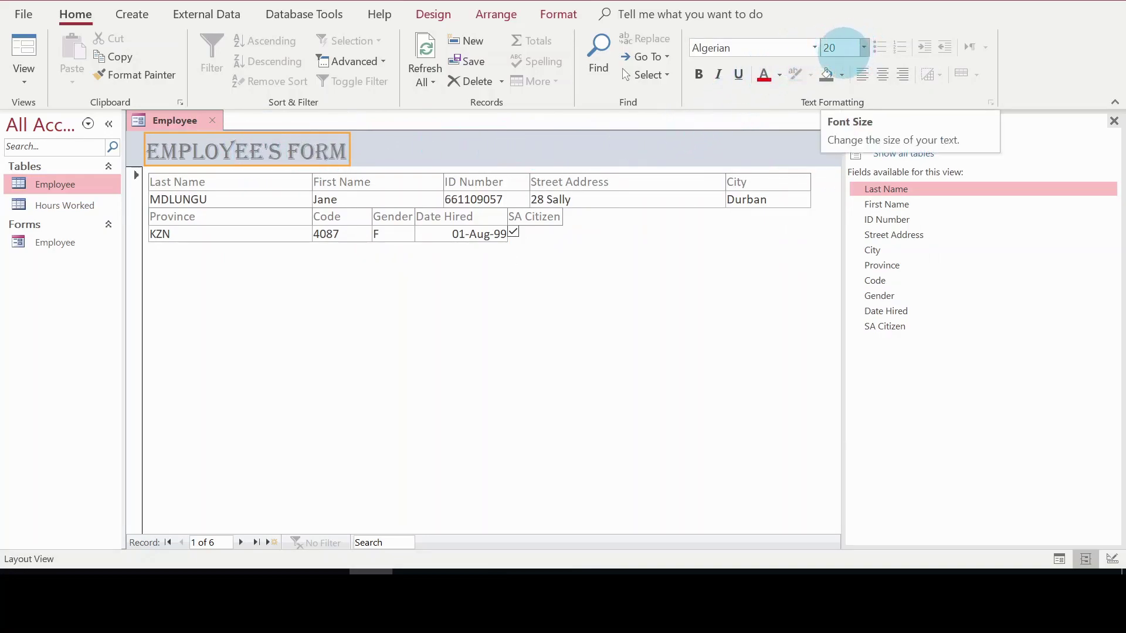
click(863, 49)
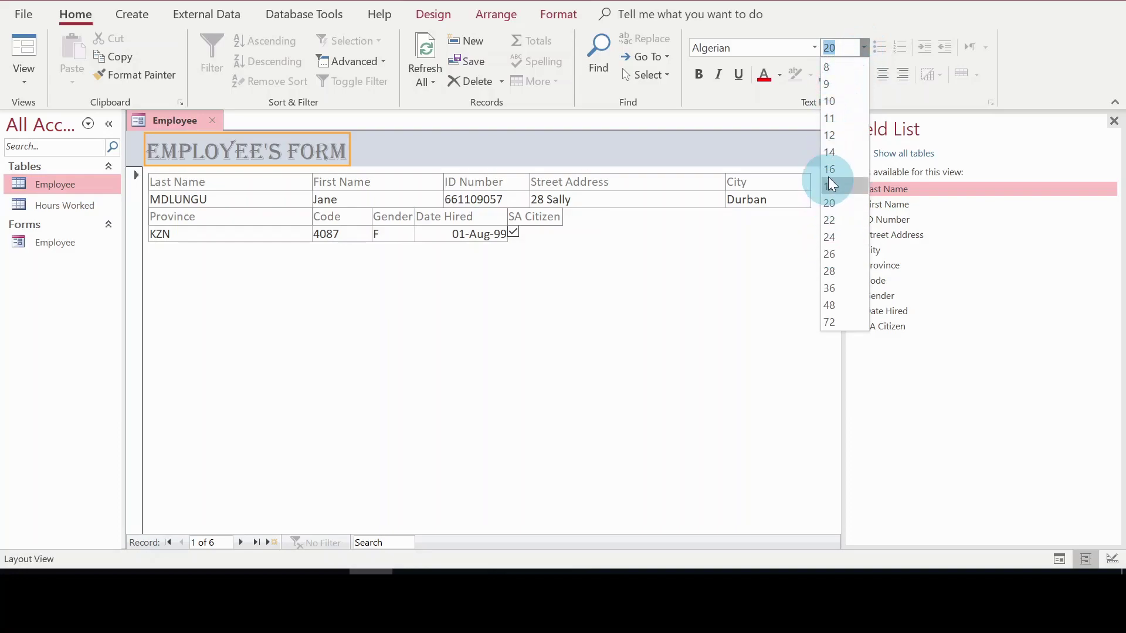
click(835, 269)
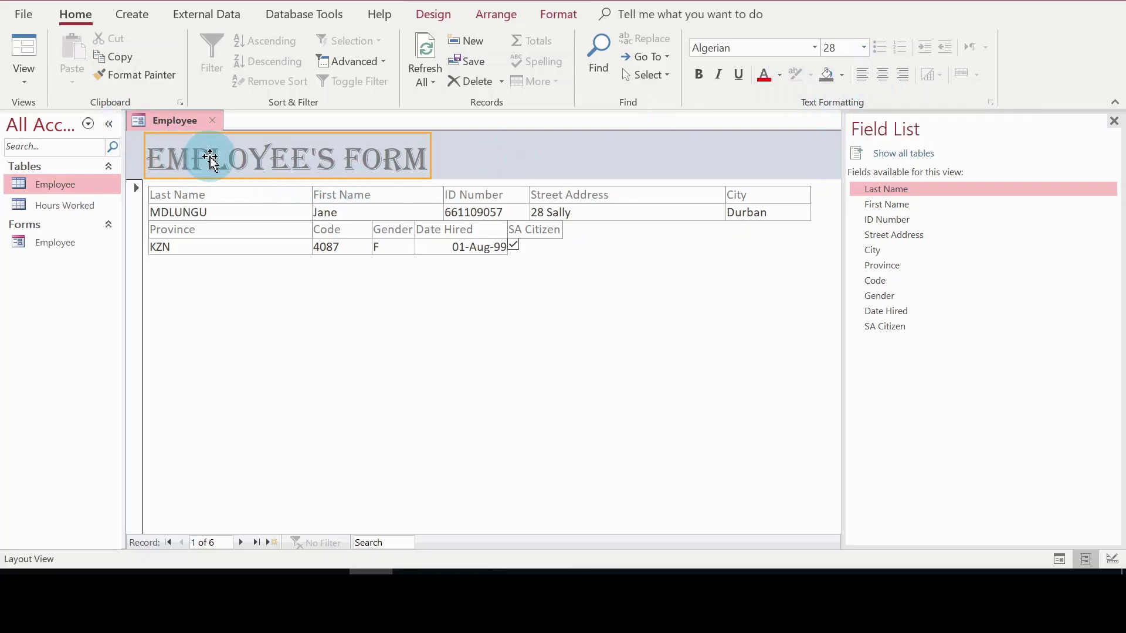
click(884, 75)
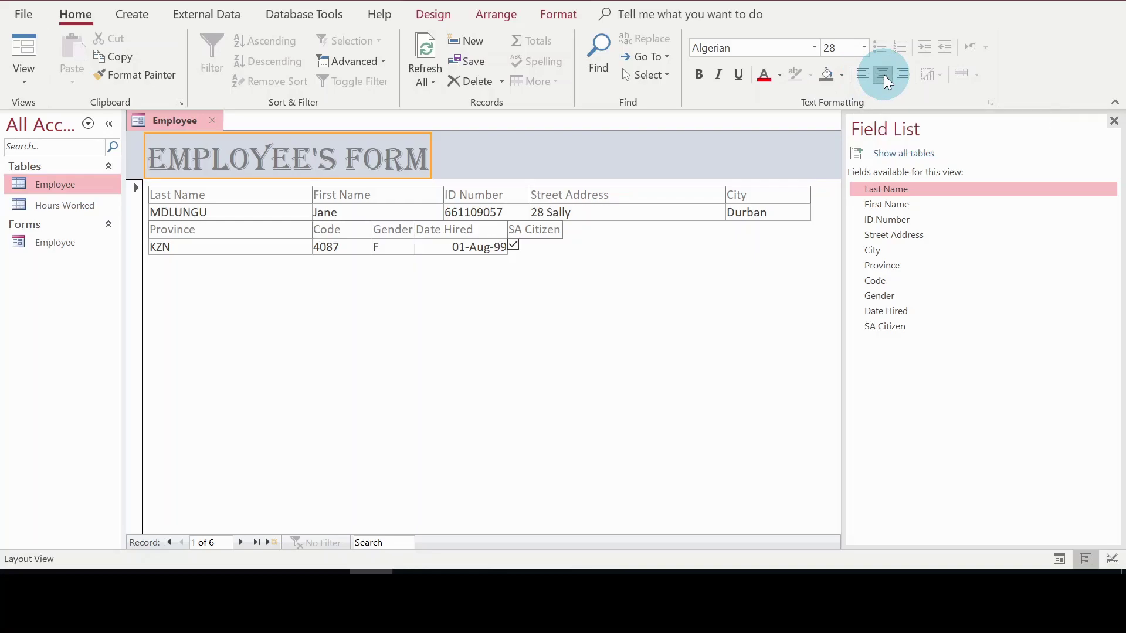
click(318, 156)
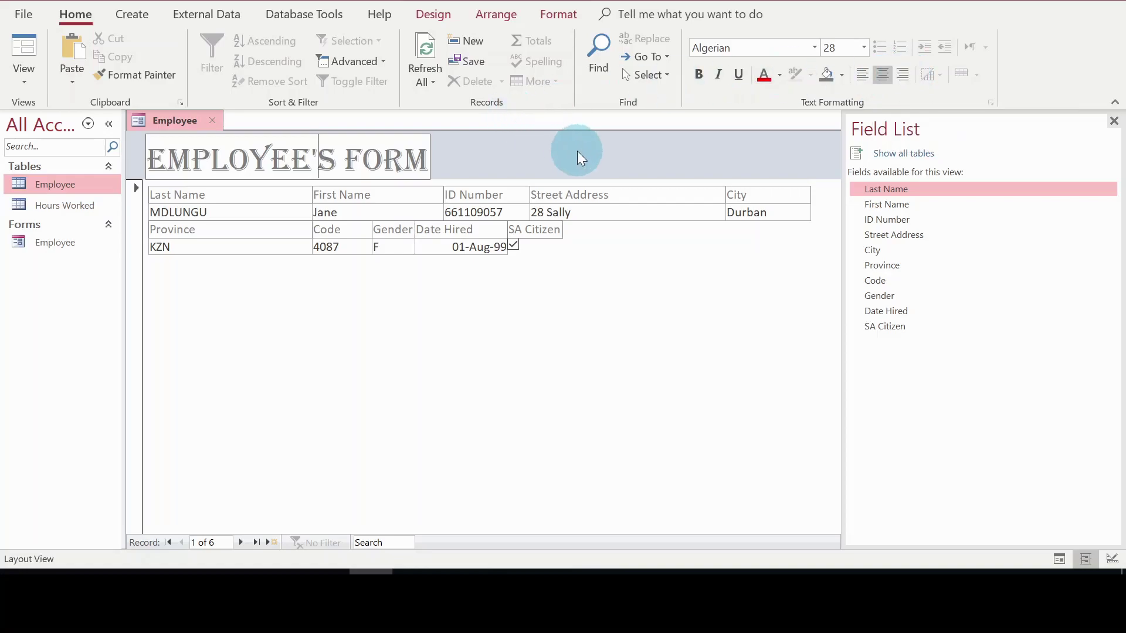
click(334, 133)
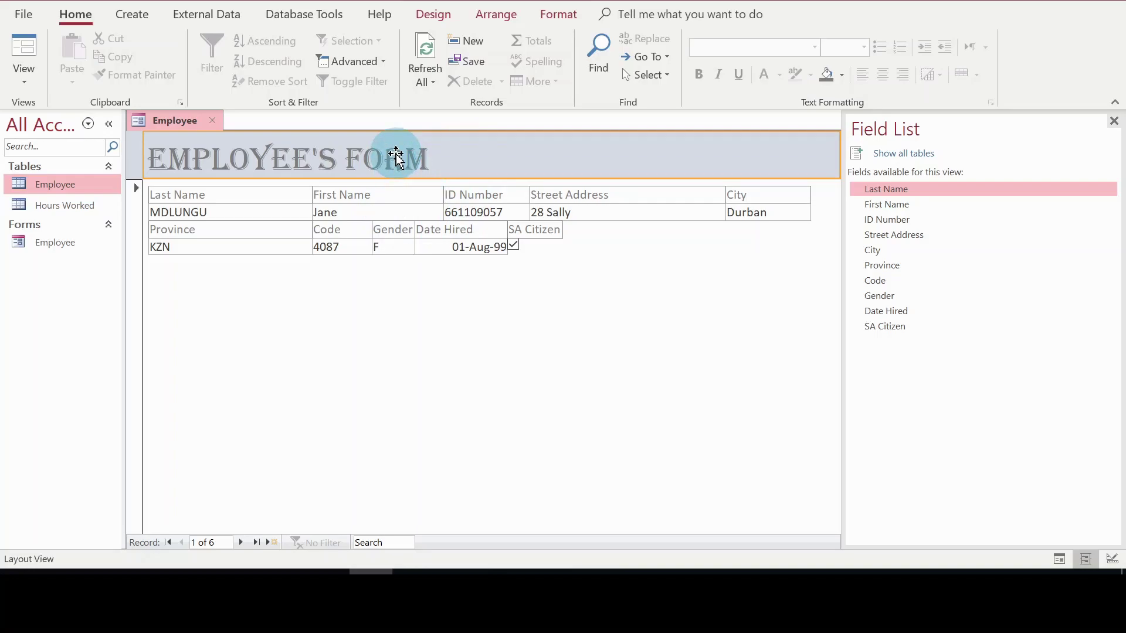
Apply the purple Office theme next to Ion to the form
click(437, 14)
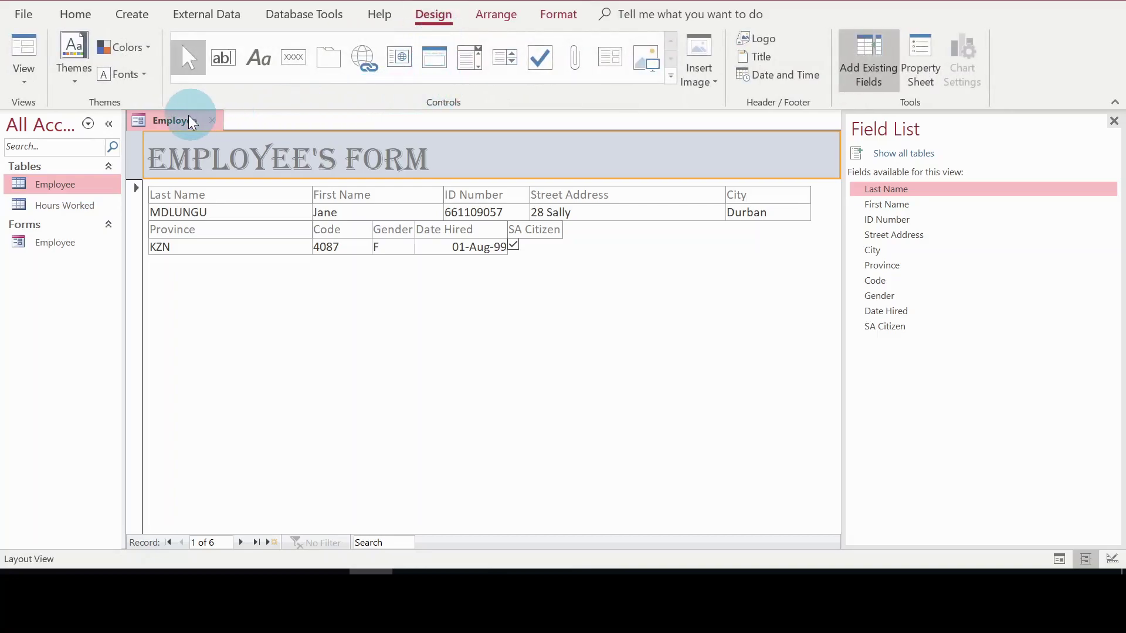
click(75, 82)
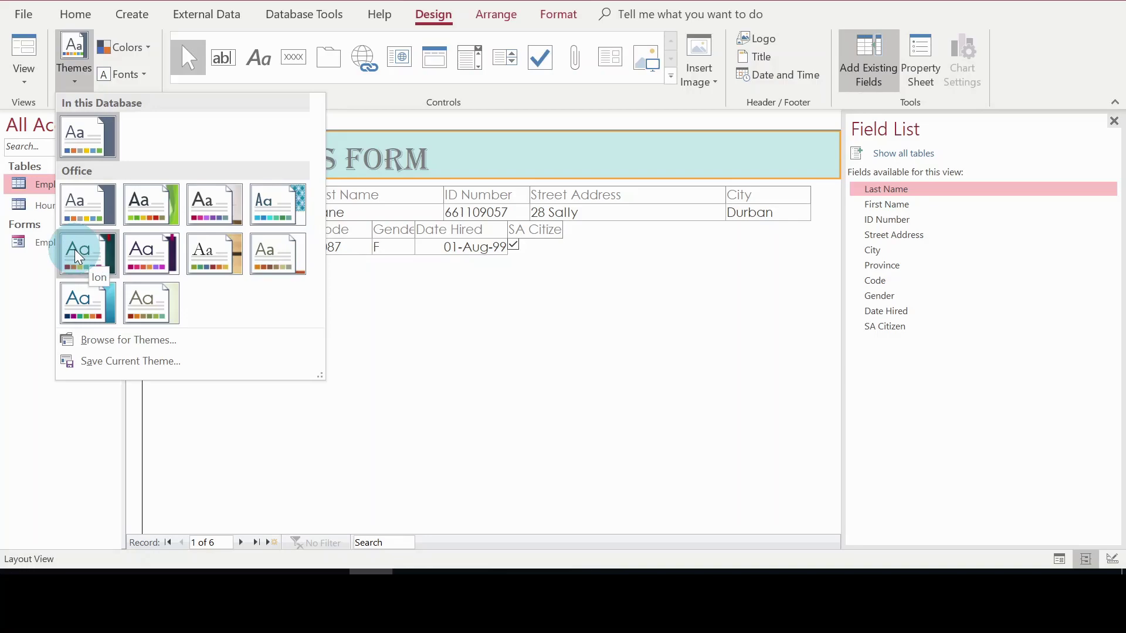
click(147, 255)
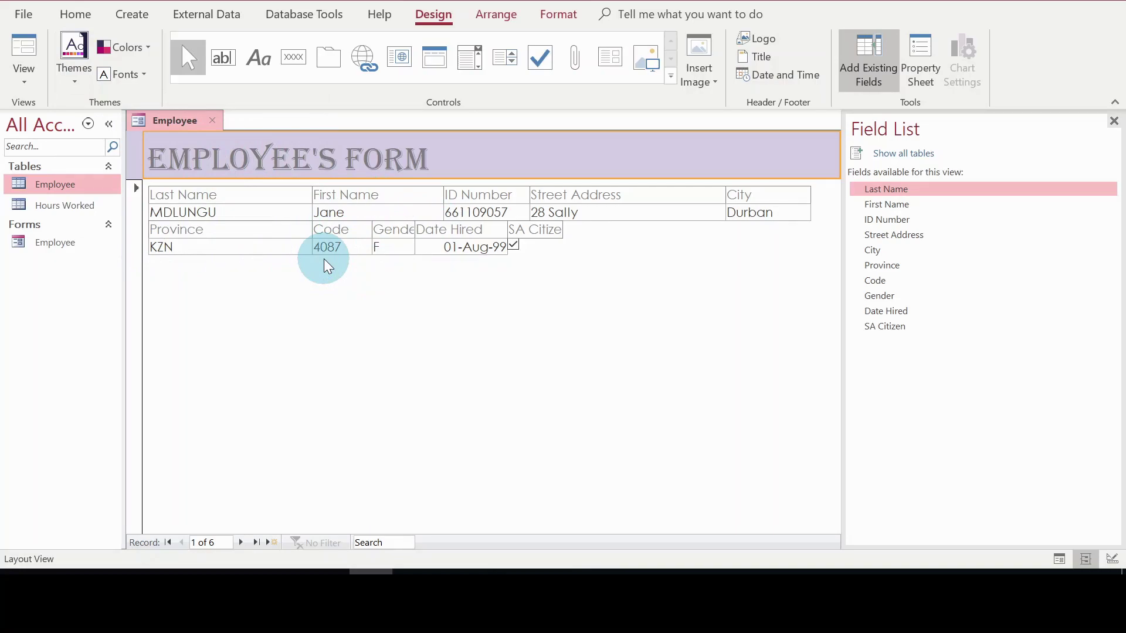
click(358, 160)
click(359, 159)
drag(430, 157, 149, 158)
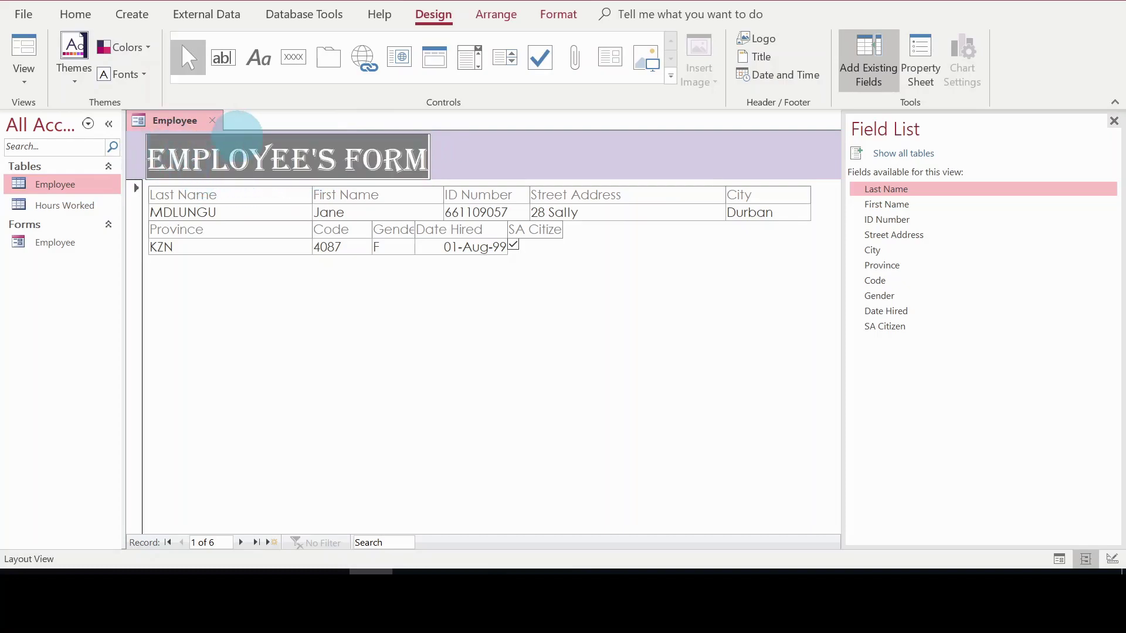
click(502, 163)
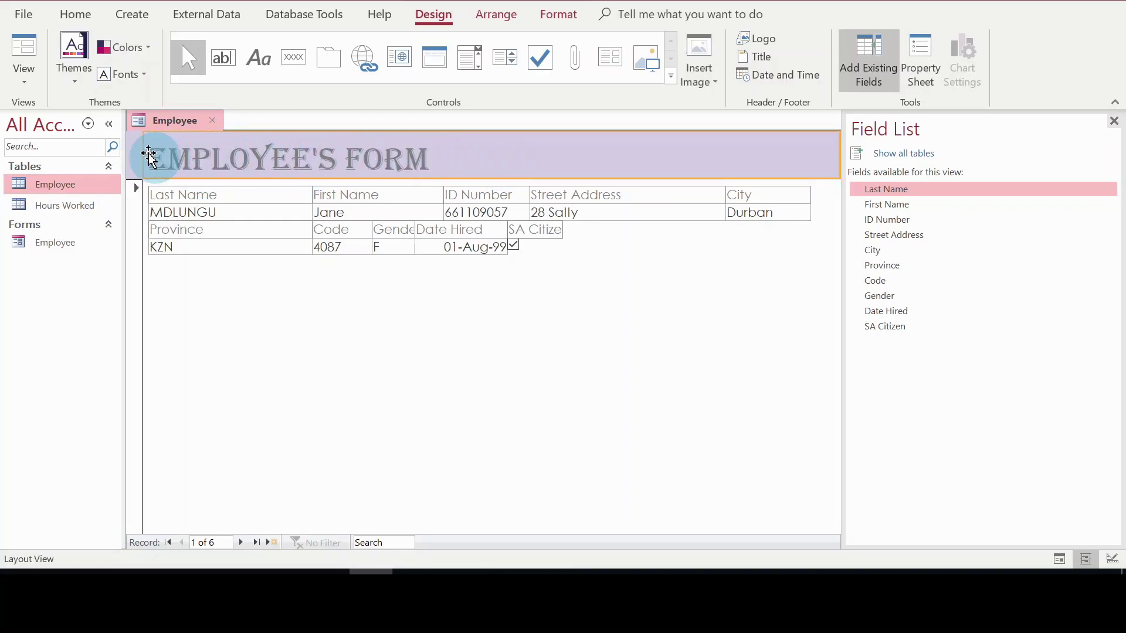
click(146, 49)
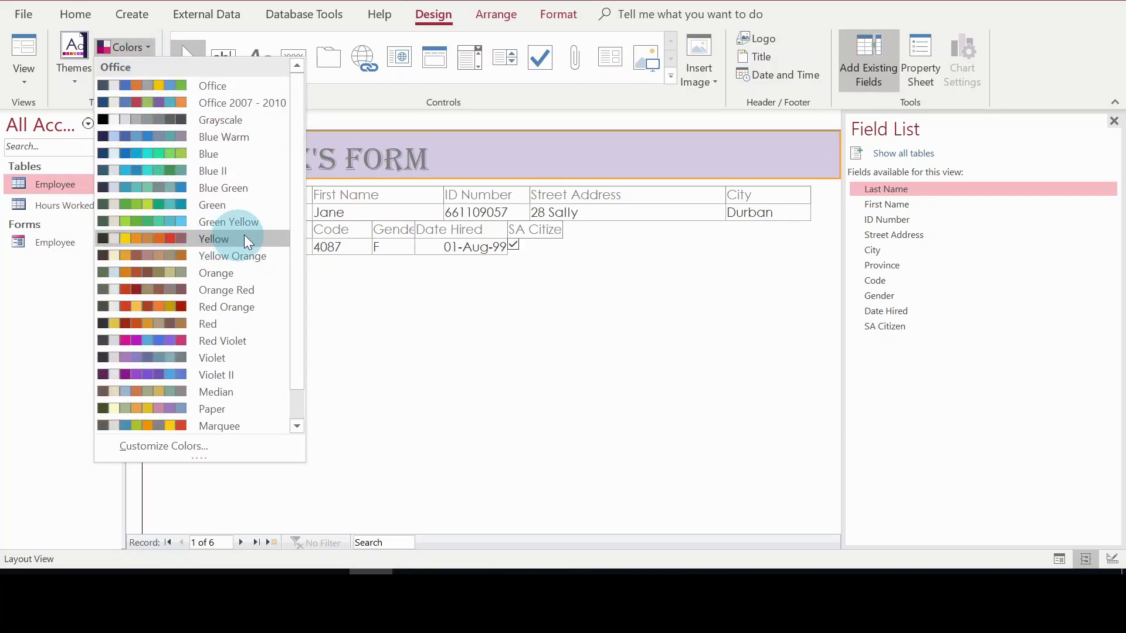
click(403, 331)
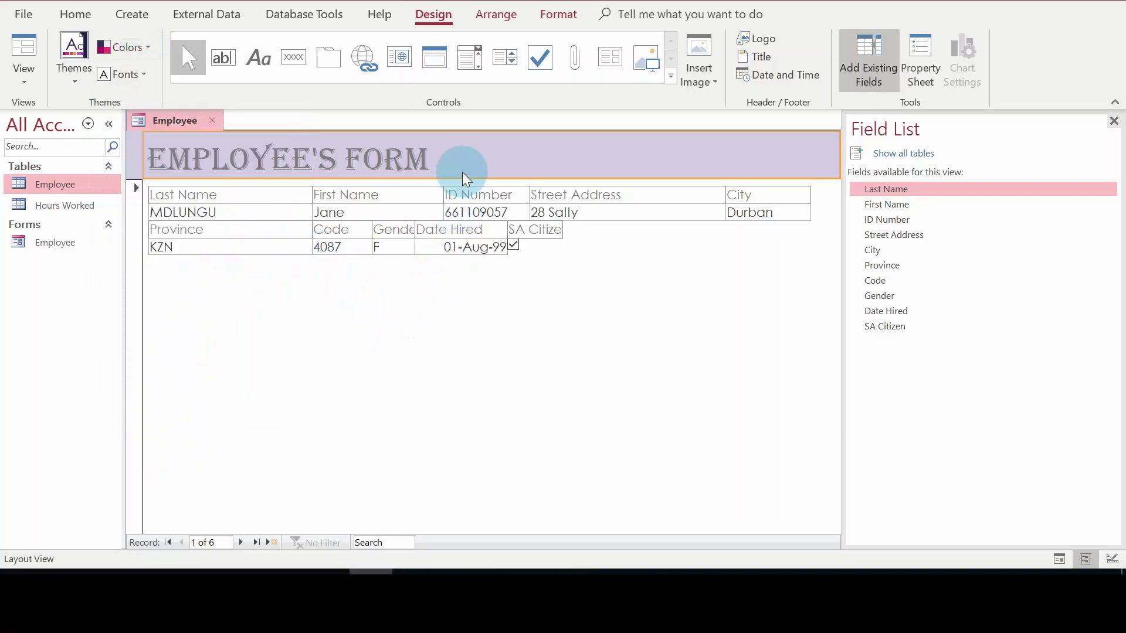
click(144, 74)
click(502, 291)
click(486, 400)
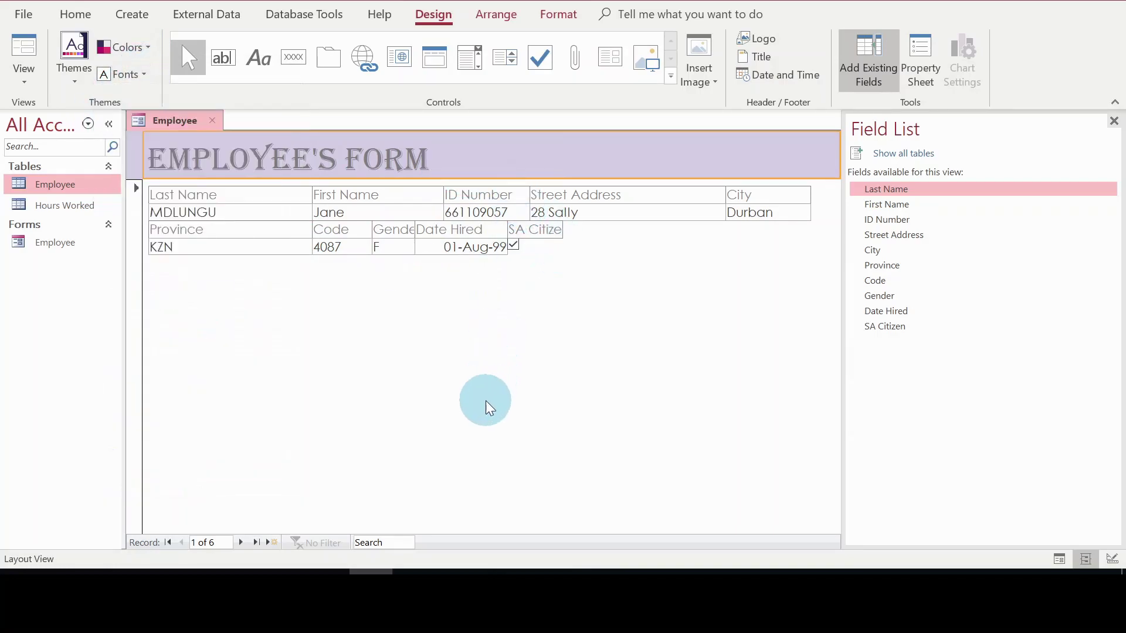
click(75, 84)
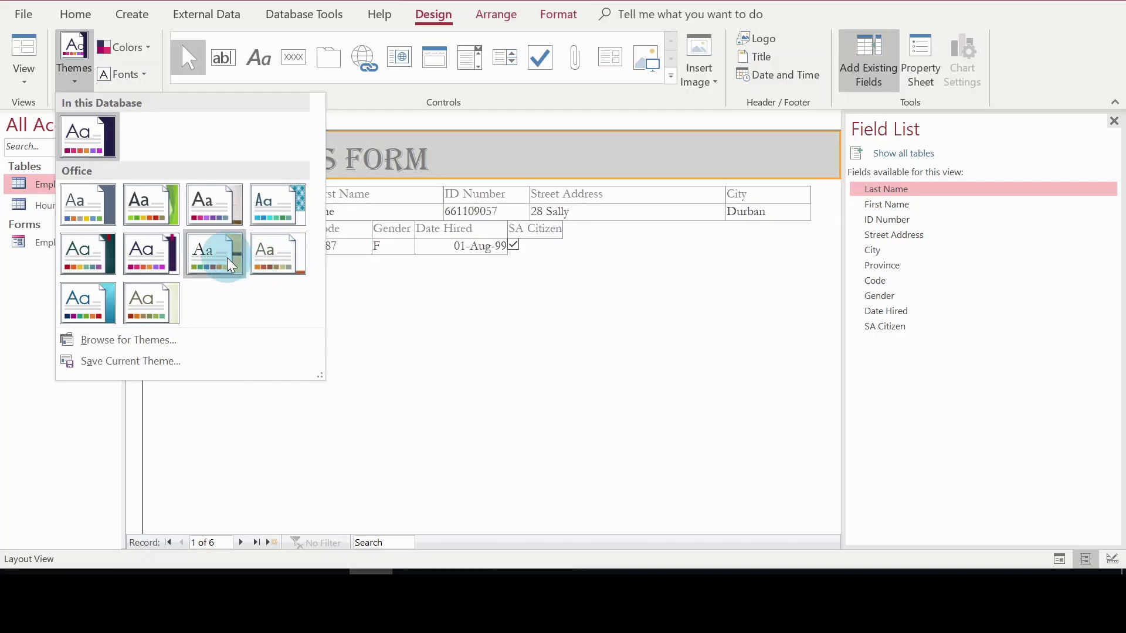
click(276, 250)
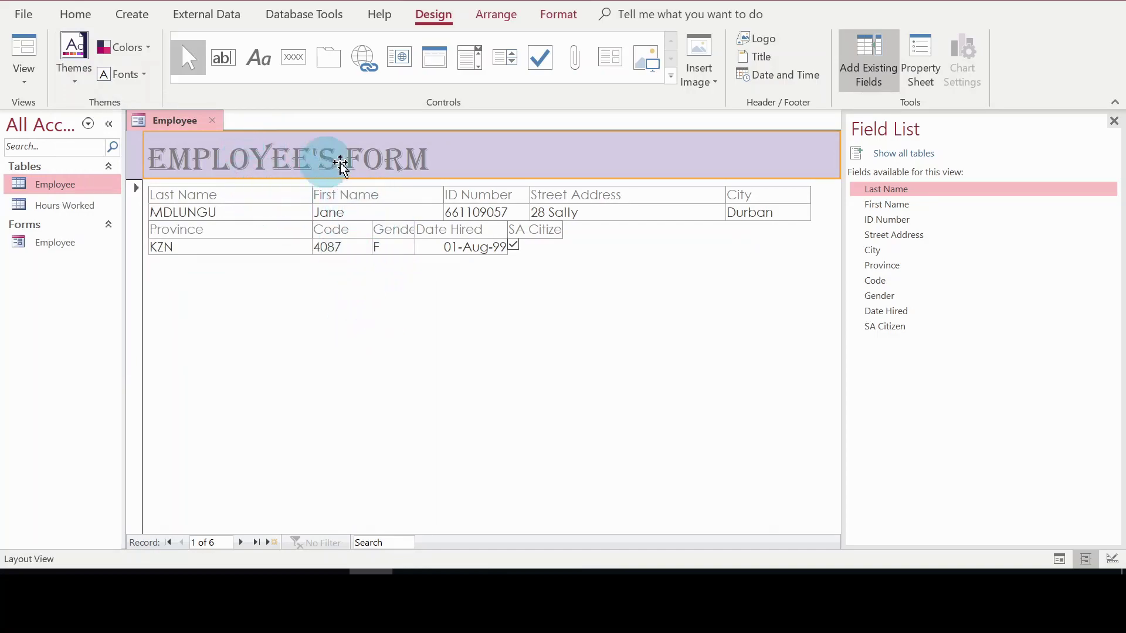
click(380, 159)
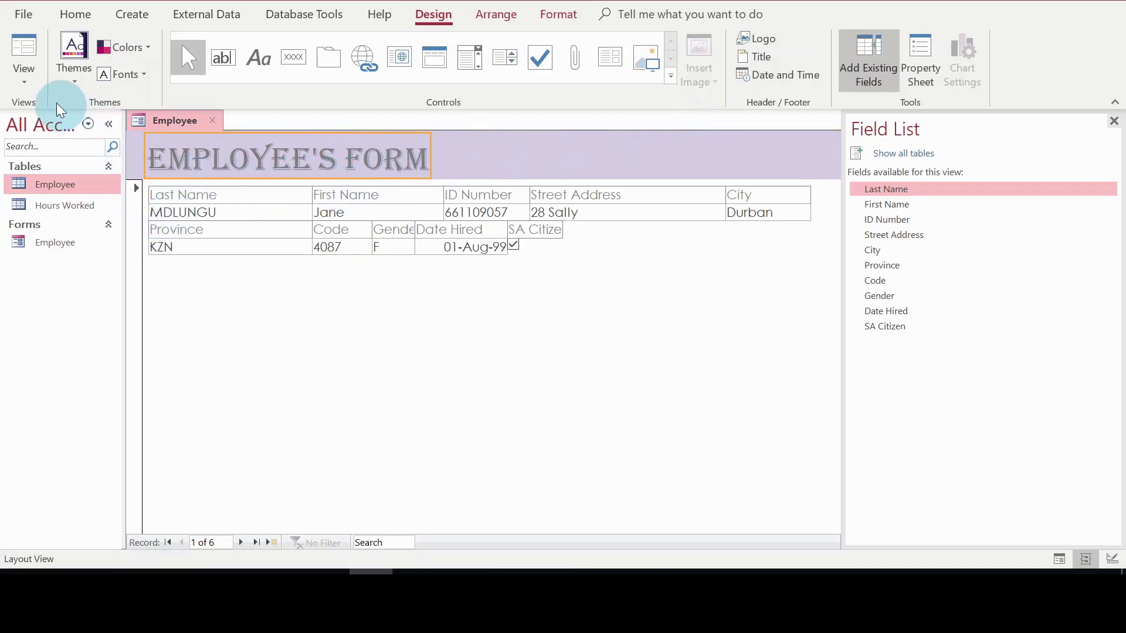
click(25, 81)
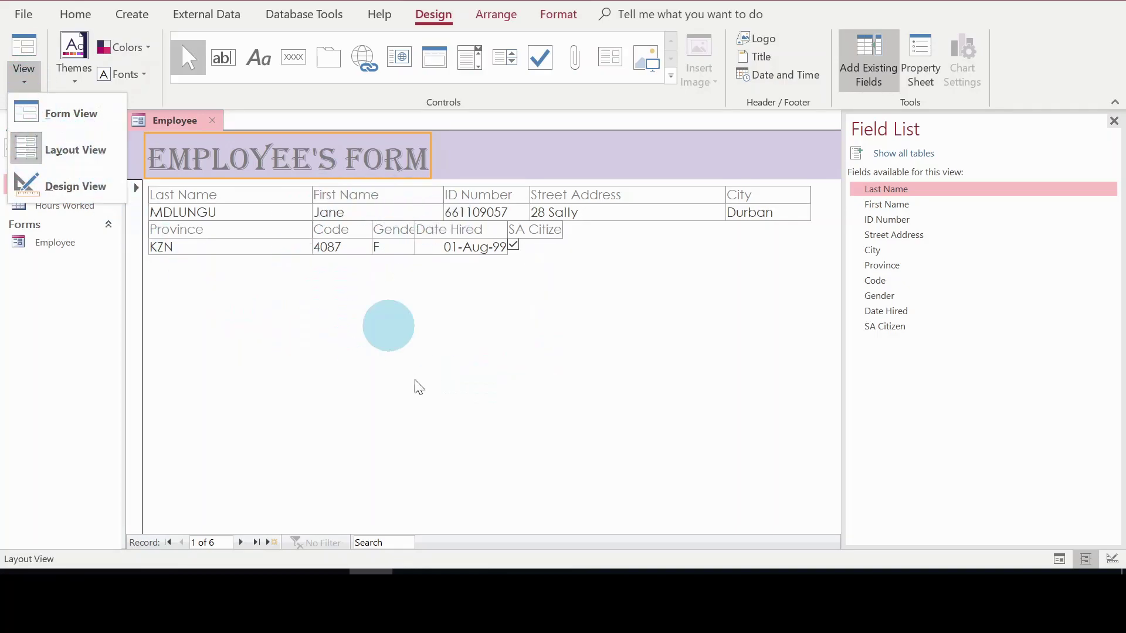
click(461, 374)
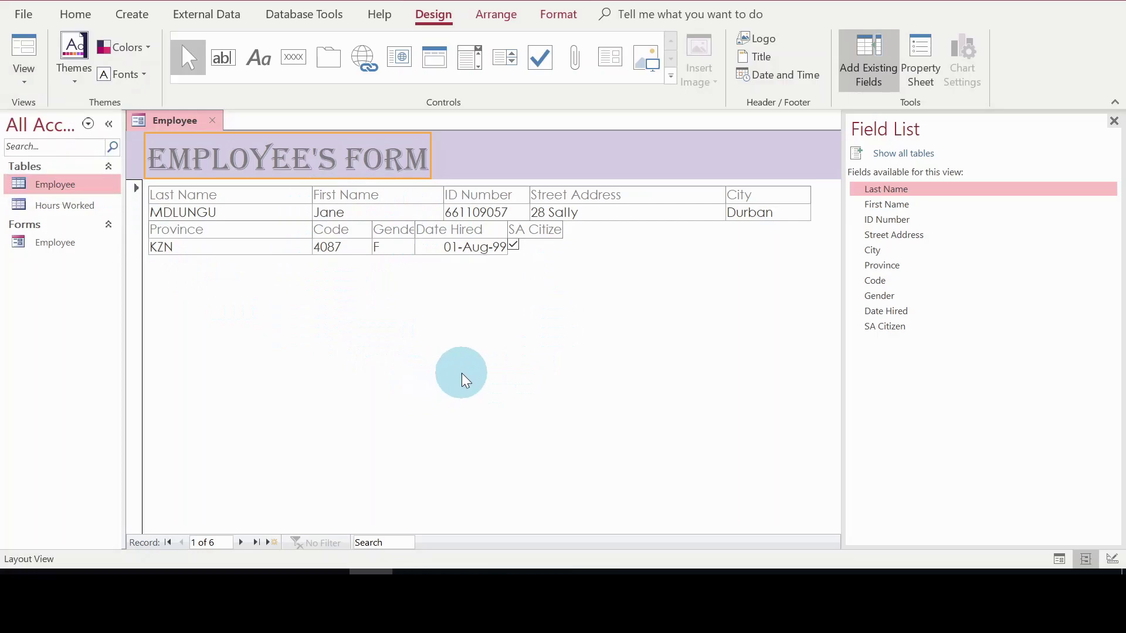
Save the customised Employee form and close it
right_click(183, 122)
click(219, 139)
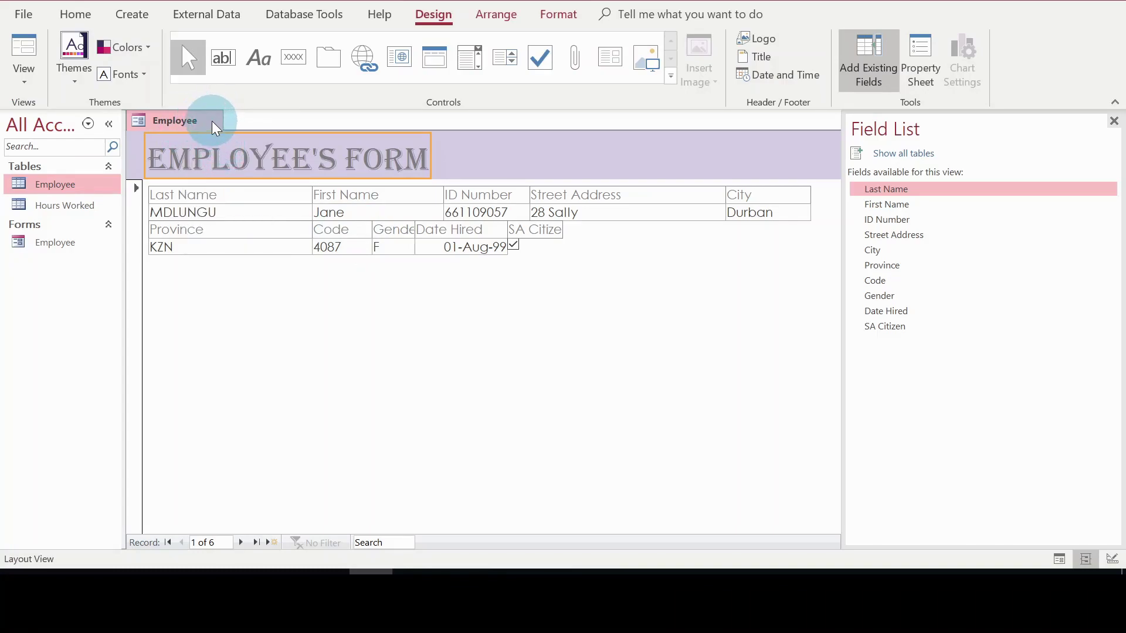
middle_click(213, 121)
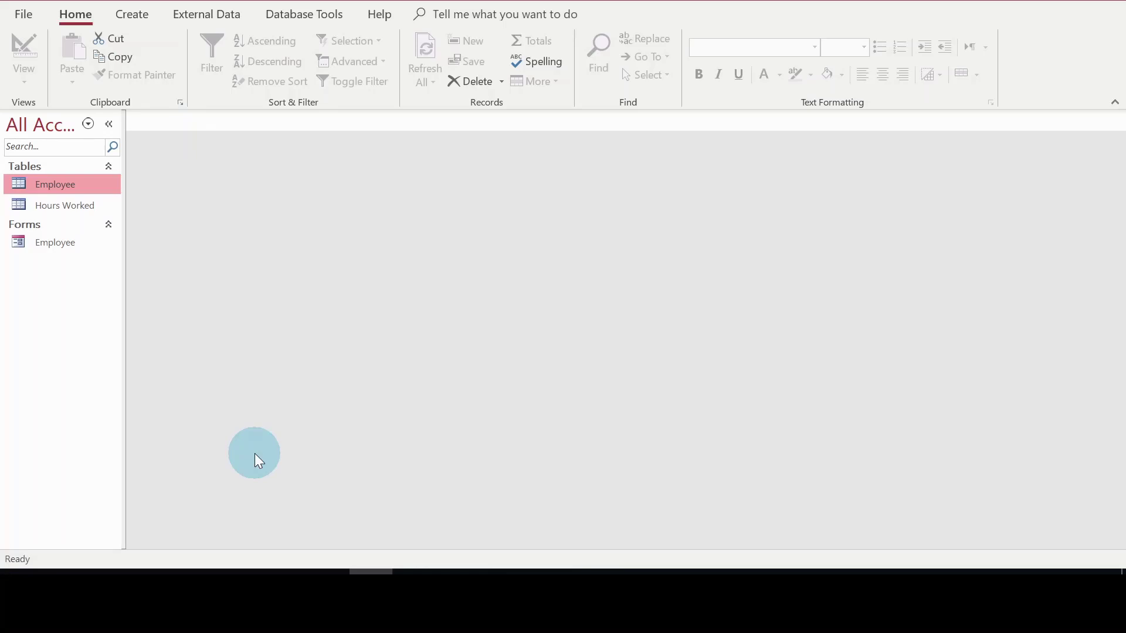
Rename the Employee form in the Forms group to "Employee's Form"
right_click(48, 251)
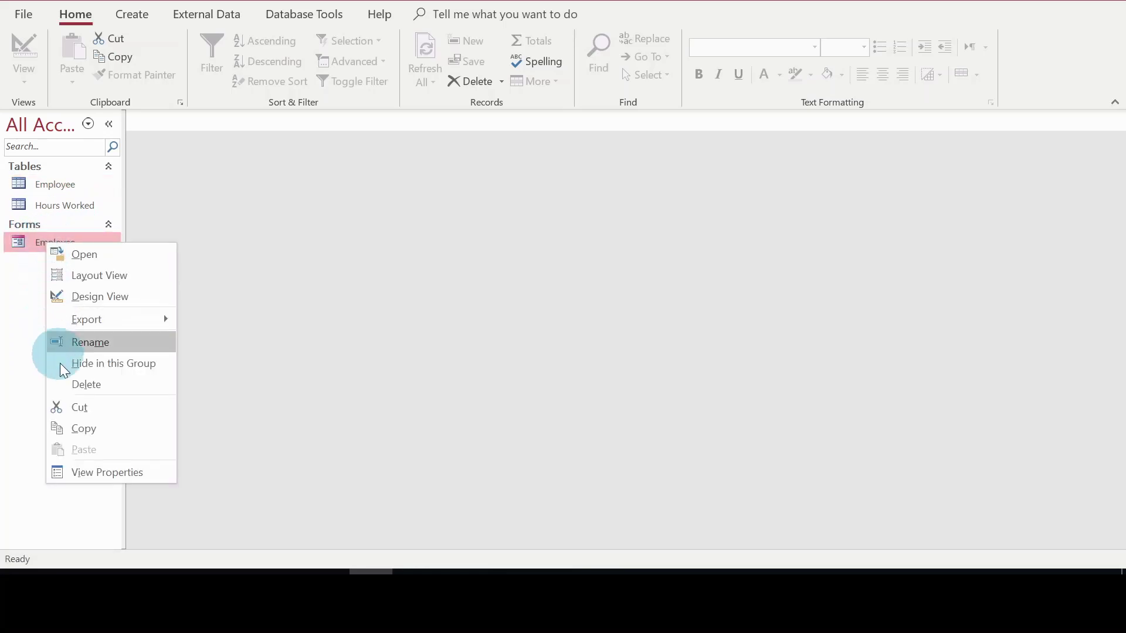
click(97, 342)
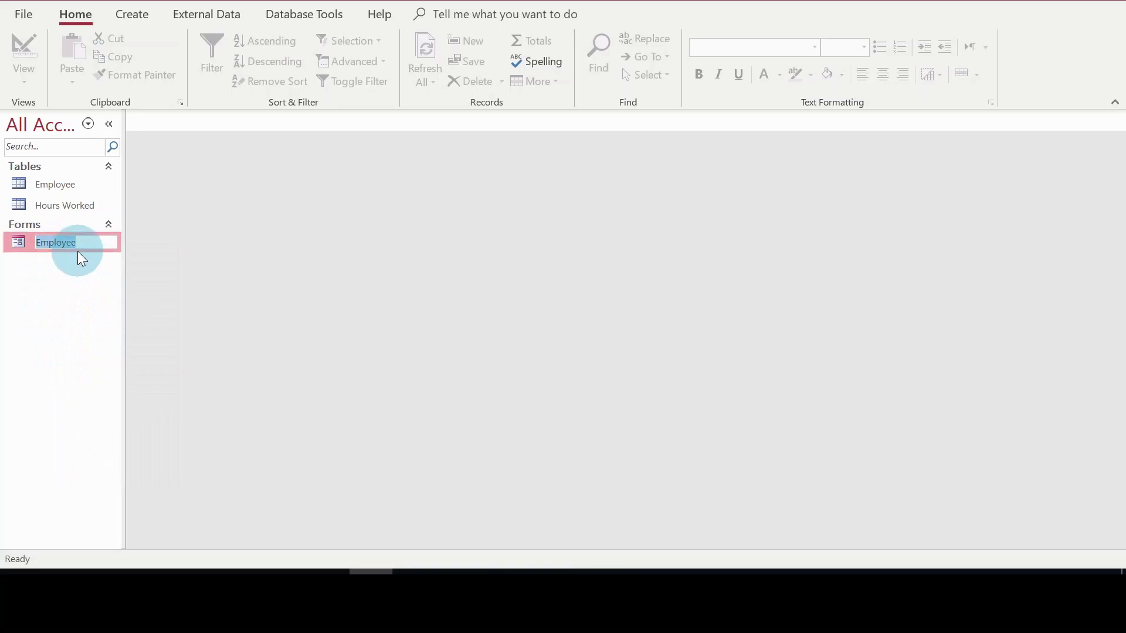
key(End)
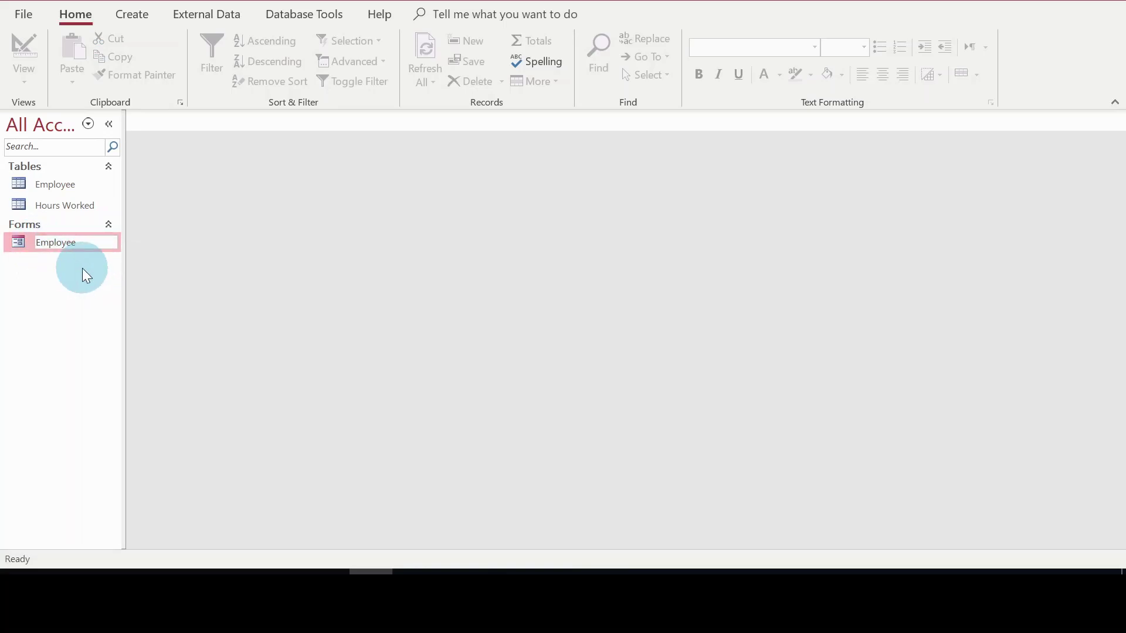
text(Form)
key(BackSpace)
key(BackSpace)
key(BackSpace)
key(BackSpace)
text(orm)
key(Return)
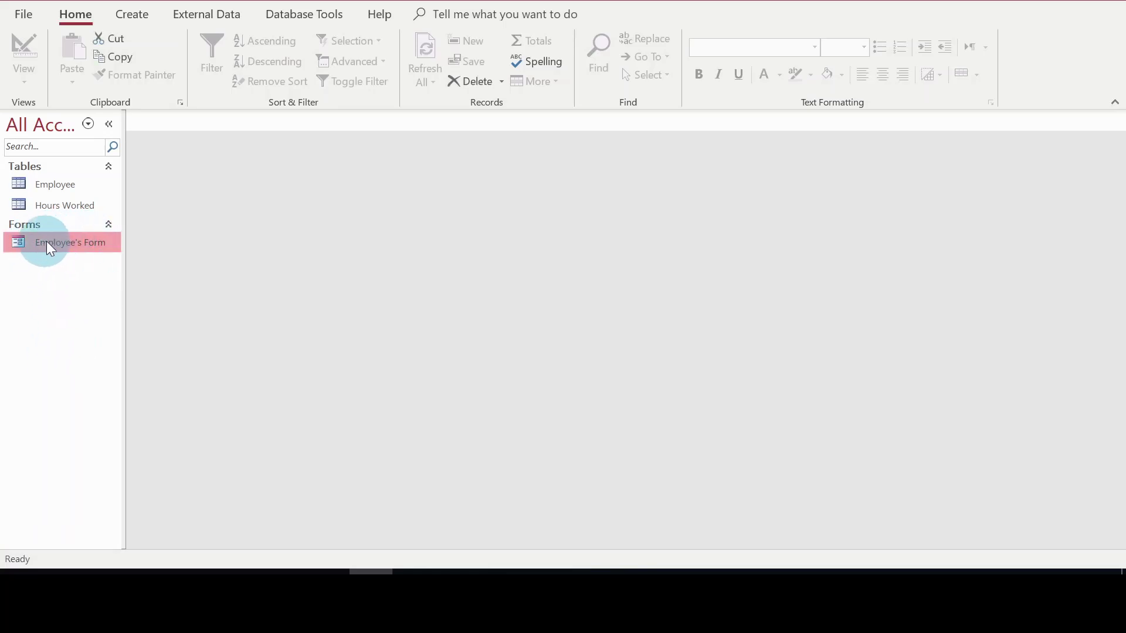